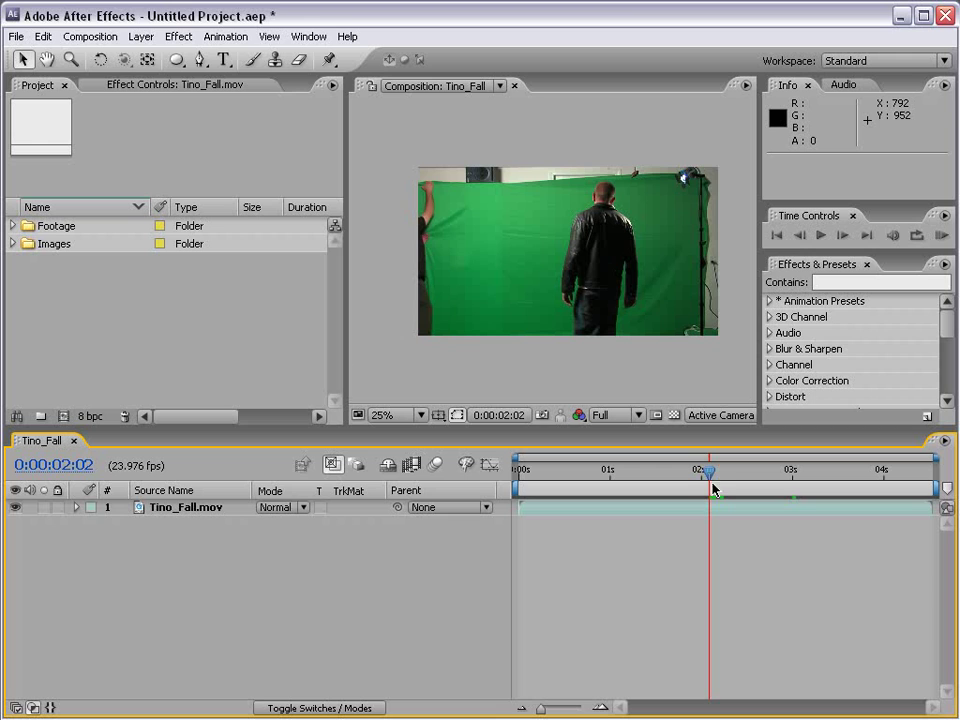
# Time-stretch the Tino_Fall.mov layer by a 200% stretch factor, lengthening it to 0:00:09:02
pyautogui.moveTo(711, 483); pyautogui.dragTo(740, 485)
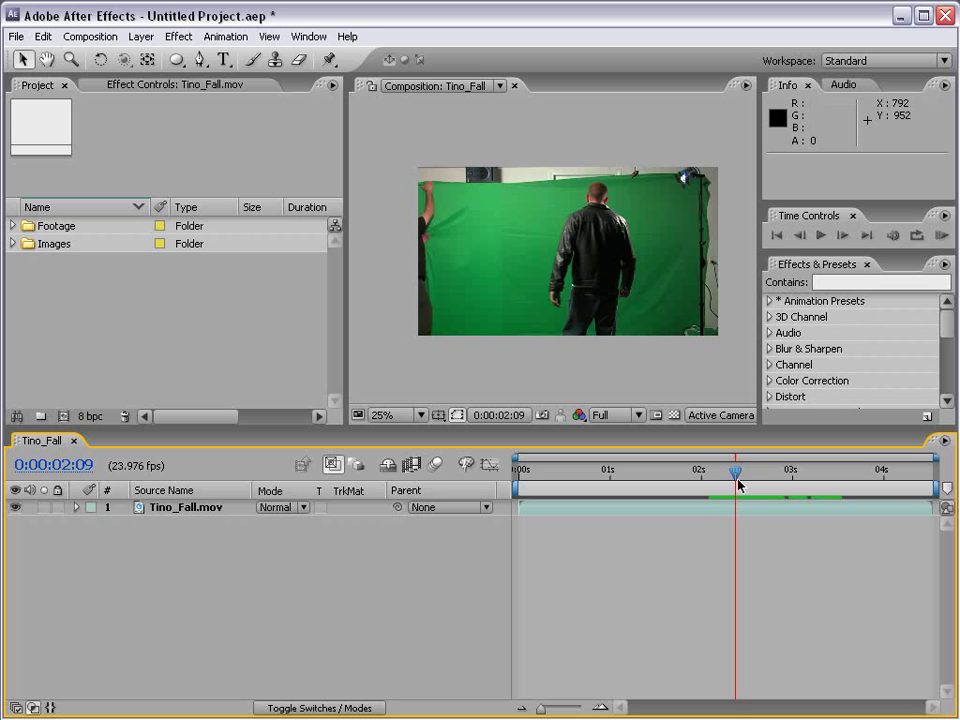
pyautogui.click(531, 509)
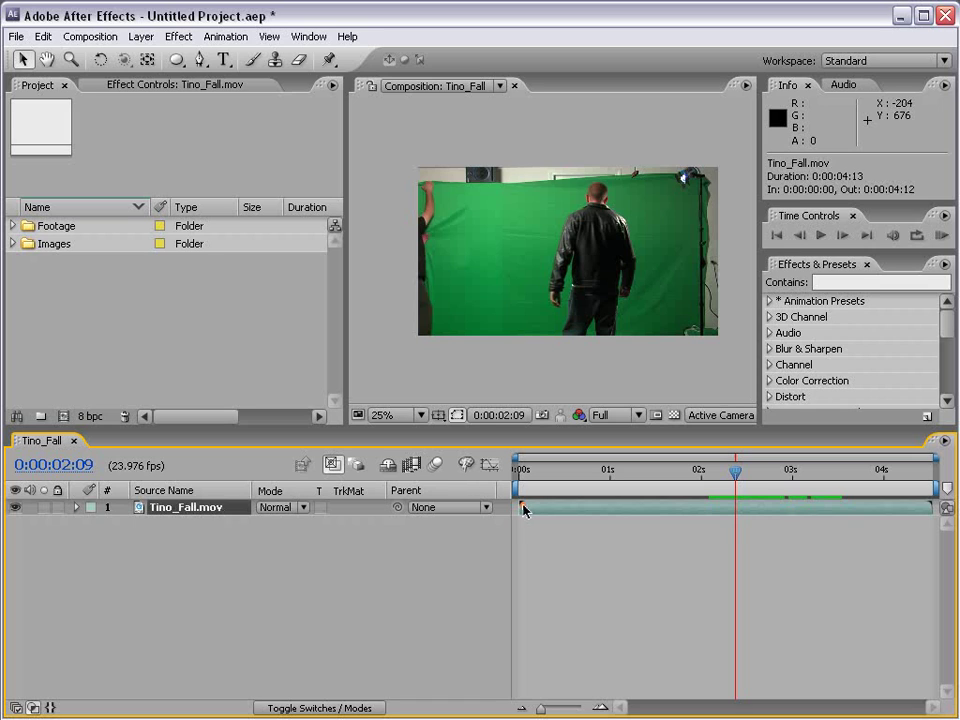
pyautogui.rightClick(529, 511)
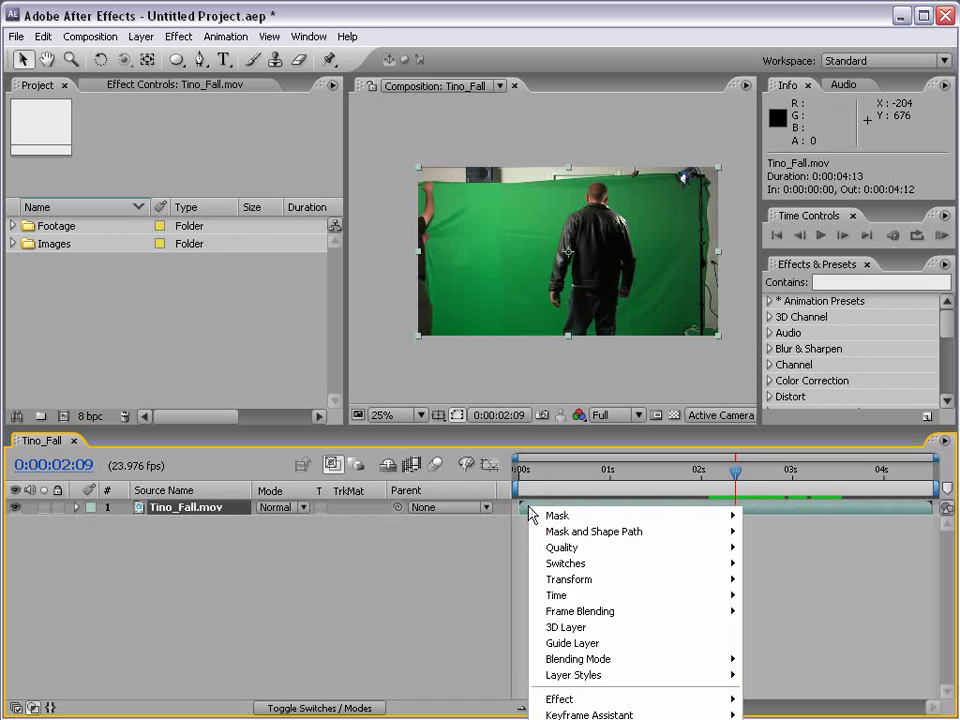
pyautogui.moveTo(556, 598)
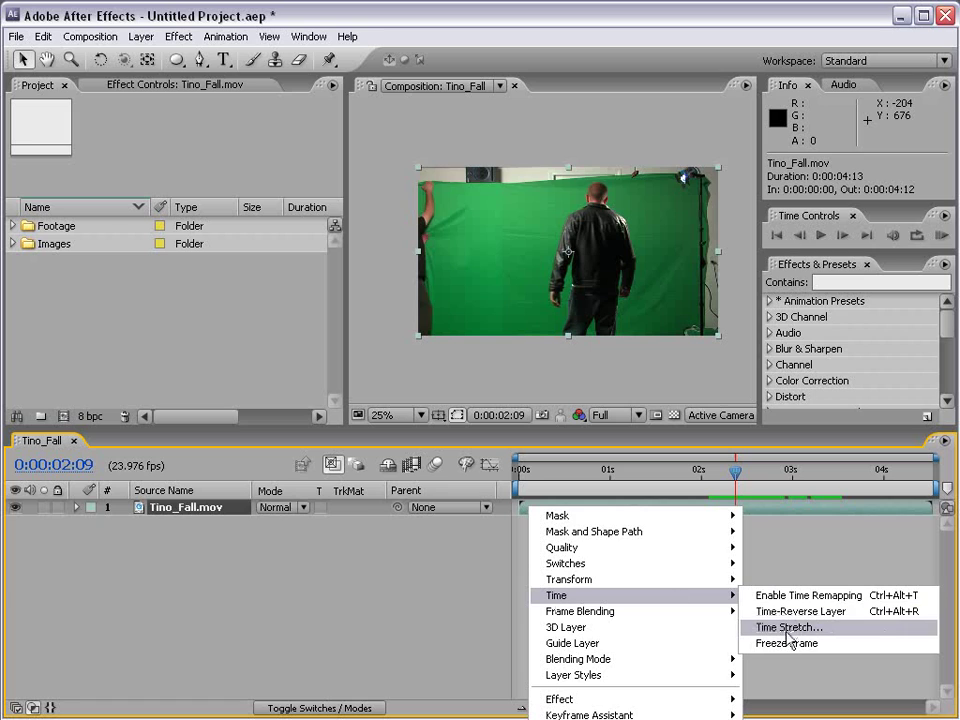
pyautogui.click(833, 628)
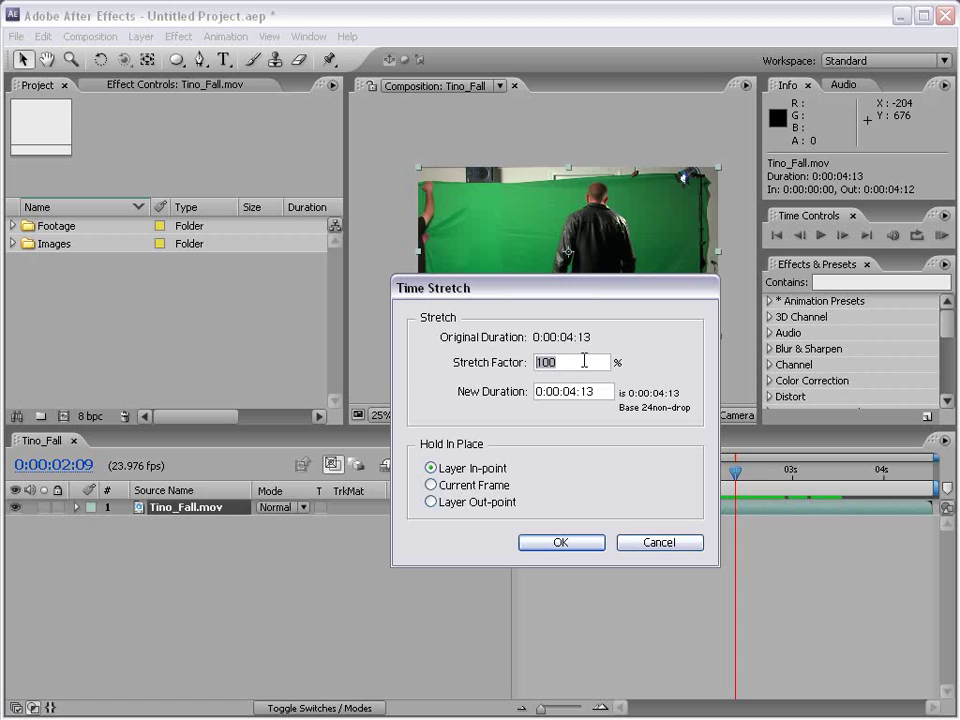
pyautogui.write('200')
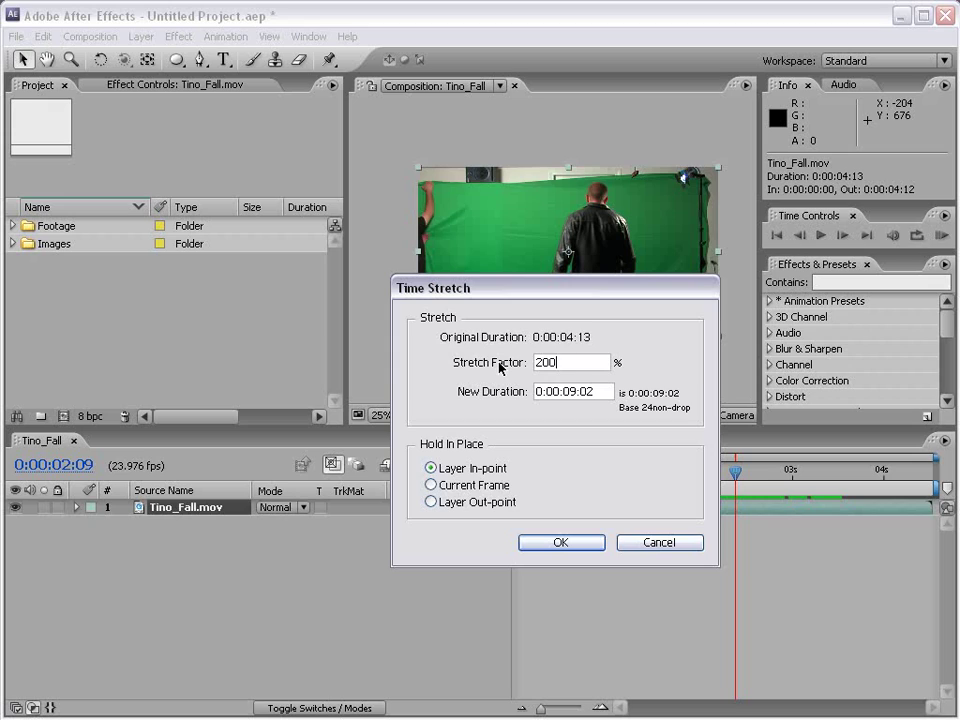
pyautogui.press('BackSpace')
pyautogui.press('BackSpace')
pyautogui.press('BackSpace')
pyautogui.write('50')
pyautogui.write('200')
pyautogui.click(556, 543)
# Run and stop a RAM preview of the slowed clip from 0:00:01:23, then scrub past two seconds
pyautogui.click(696, 471)
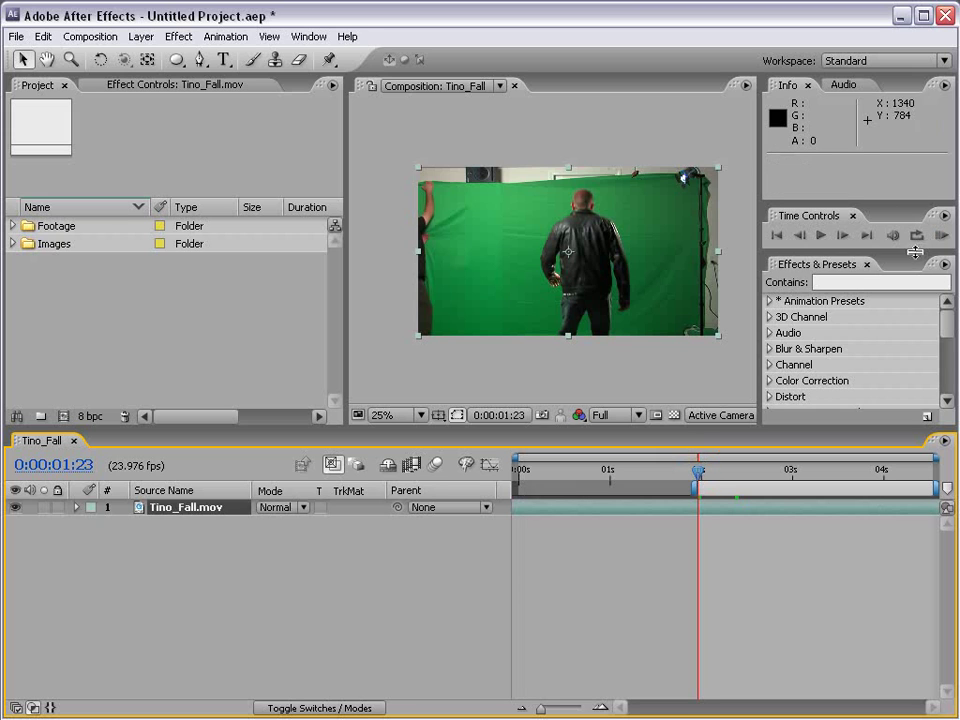
pyautogui.moveTo(907, 255); pyautogui.dragTo(907, 335)
pyautogui.click(941, 235)
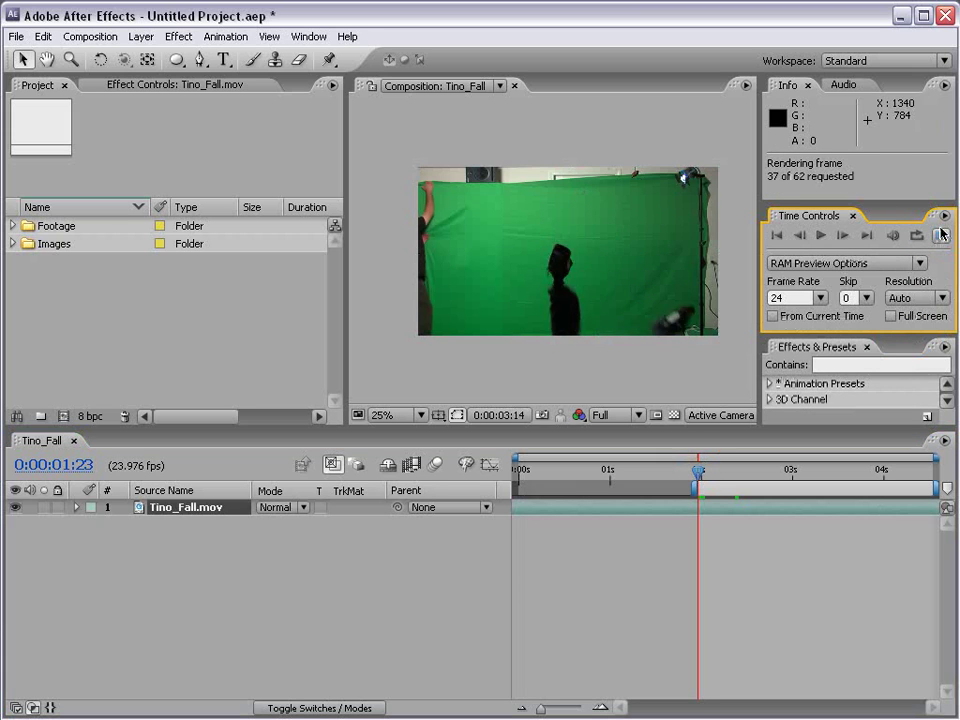
pyautogui.click(838, 540)
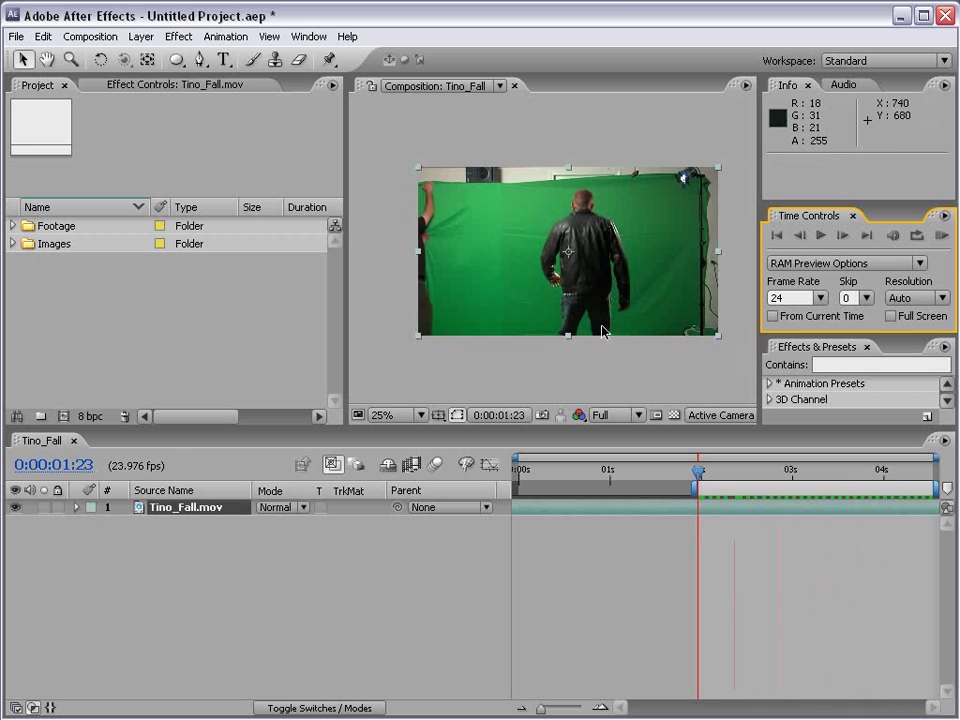
pyautogui.scroll(2, 566, 213)
pyautogui.moveTo(697, 470); pyautogui.dragTo(735, 476)
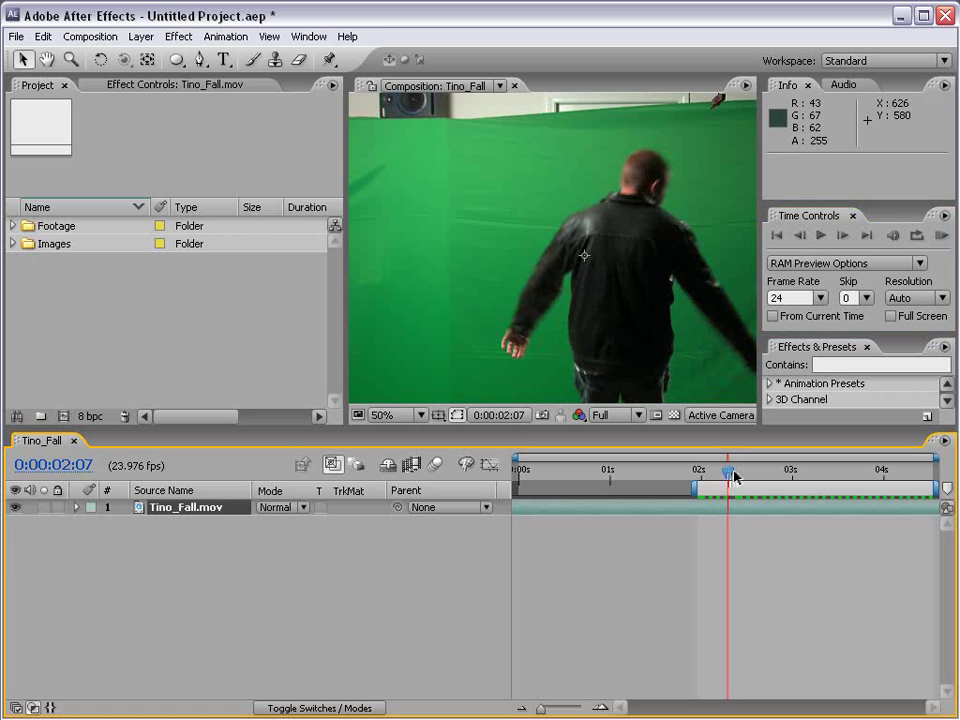
# Show the layer switches with F4 and step frame by frame from 0:00:01:23 to 0:00:02:06
pyautogui.press('F4')
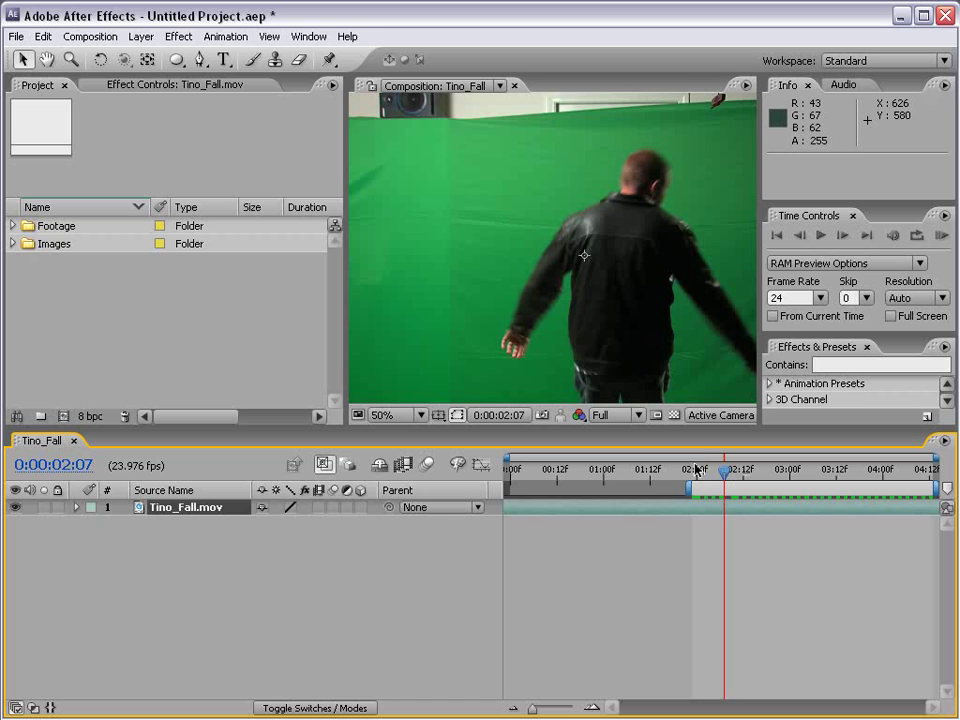
pyautogui.moveTo(735, 476); pyautogui.dragTo(711, 472)
pyautogui.press('pageup')
pyautogui.press('pageup')
pyautogui.press('pageup')
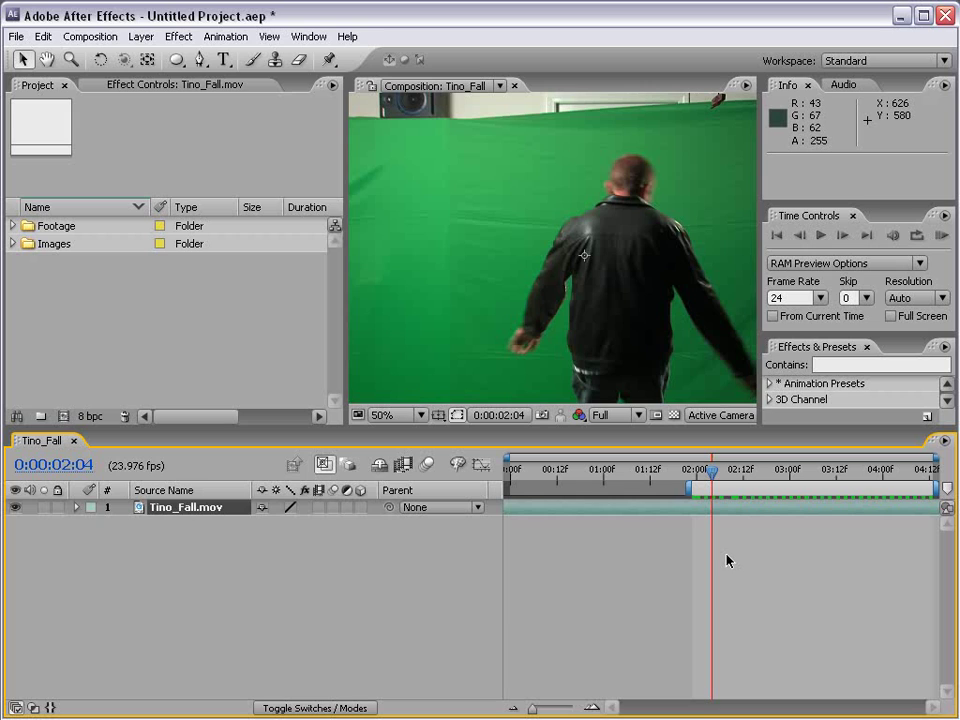
pyautogui.press('pageup')
pyautogui.press('pageup')
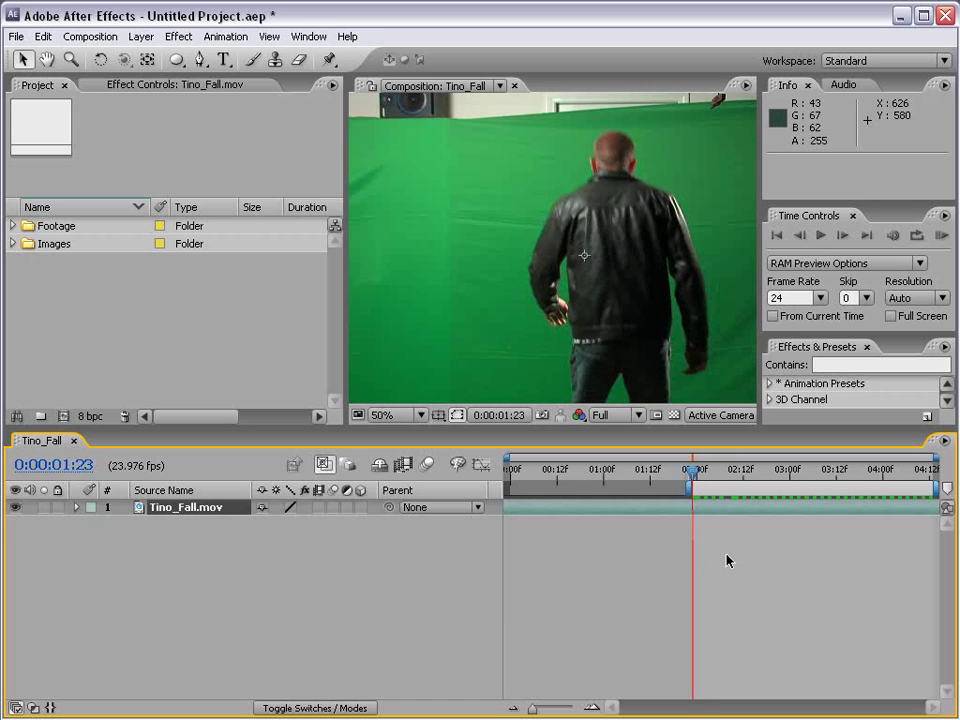
pyautogui.press('pagedown')
pyautogui.press('pagedown')
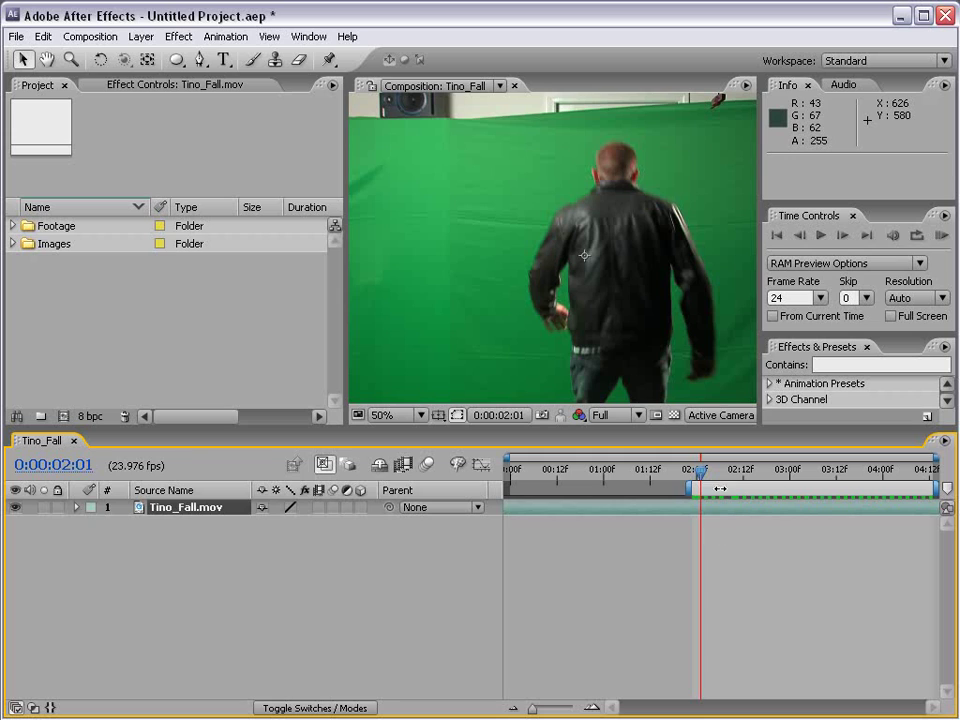
pyautogui.press('pagedown')
pyautogui.press('pagedown')
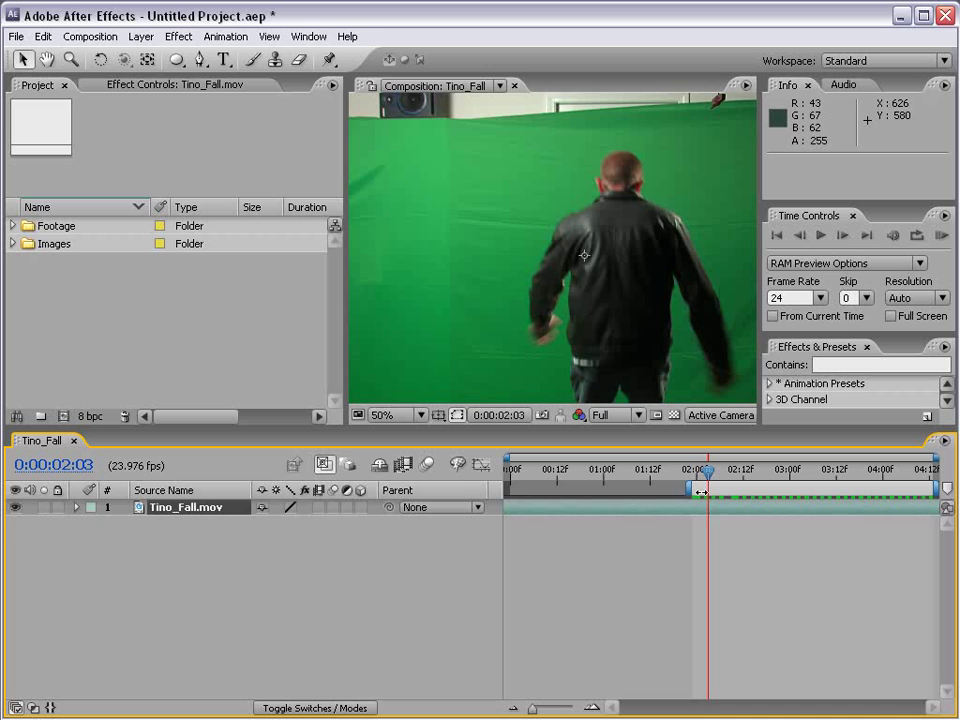
pyautogui.press('pagedown')
pyautogui.press('pagedown')
pyautogui.press('pagedown')
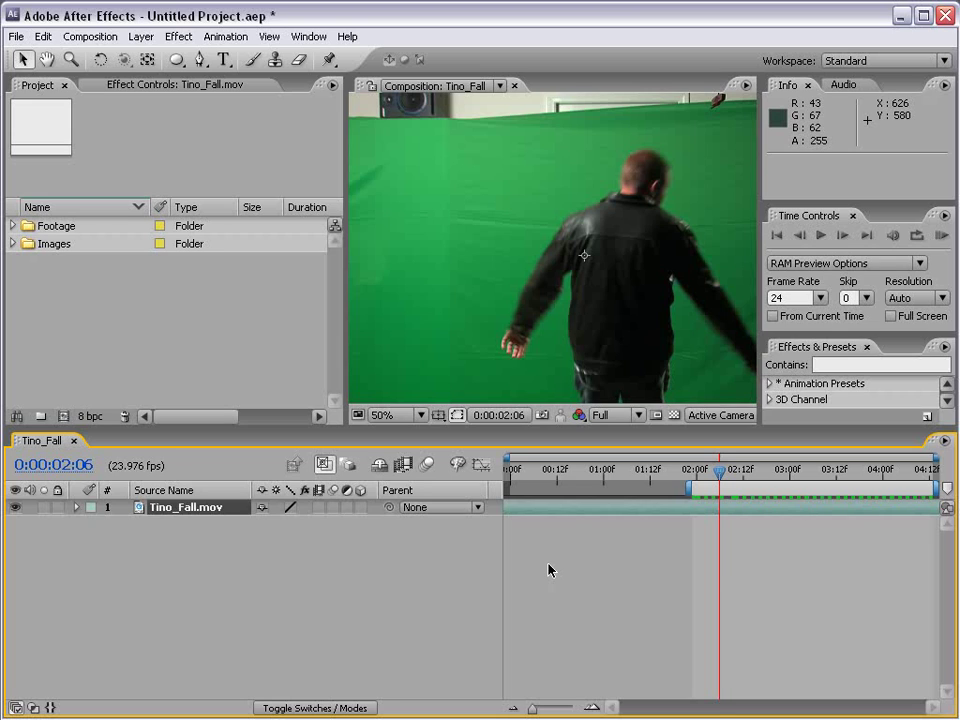
# Turn on frame blending for the Tino_Fall.mov layer and the composition, then RAM-preview it
pyautogui.click(318, 507)
pyautogui.click(402, 466)
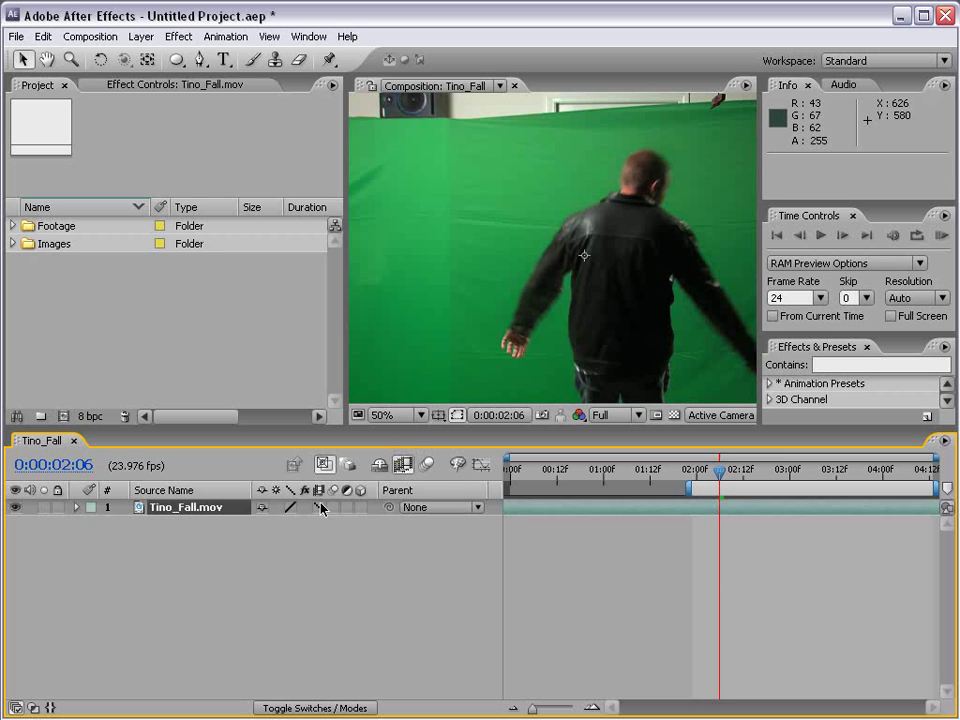
pyautogui.click(940, 240)
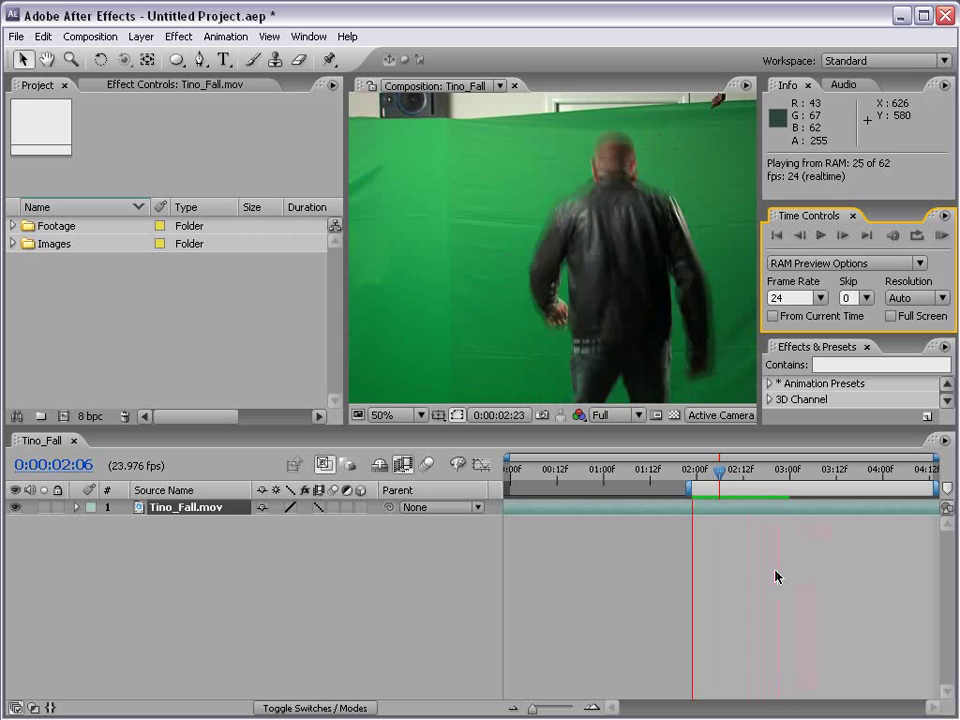
pyautogui.click(776, 576)
# Step through the blended frames from 0:00:02:01 to 0:00:02:06 and deselect the layer
pyautogui.press('pageup')
pyautogui.press('pageup')
pyautogui.press('pageup')
pyautogui.press('pageup')
pyautogui.press('pageup')
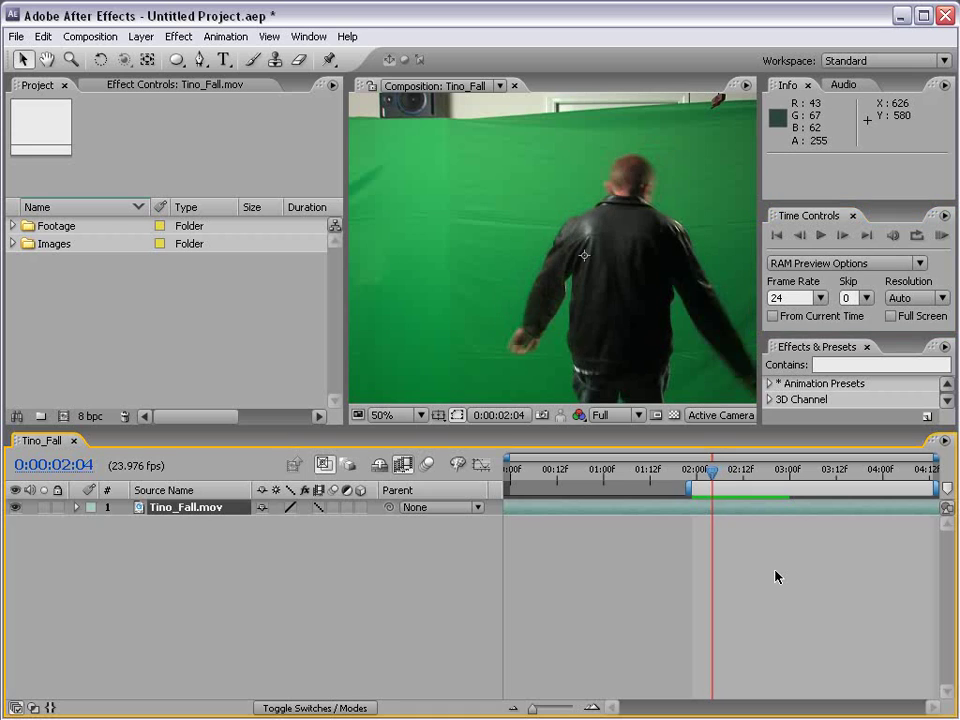
pyautogui.press('pagedown')
pyautogui.press('pagedown')
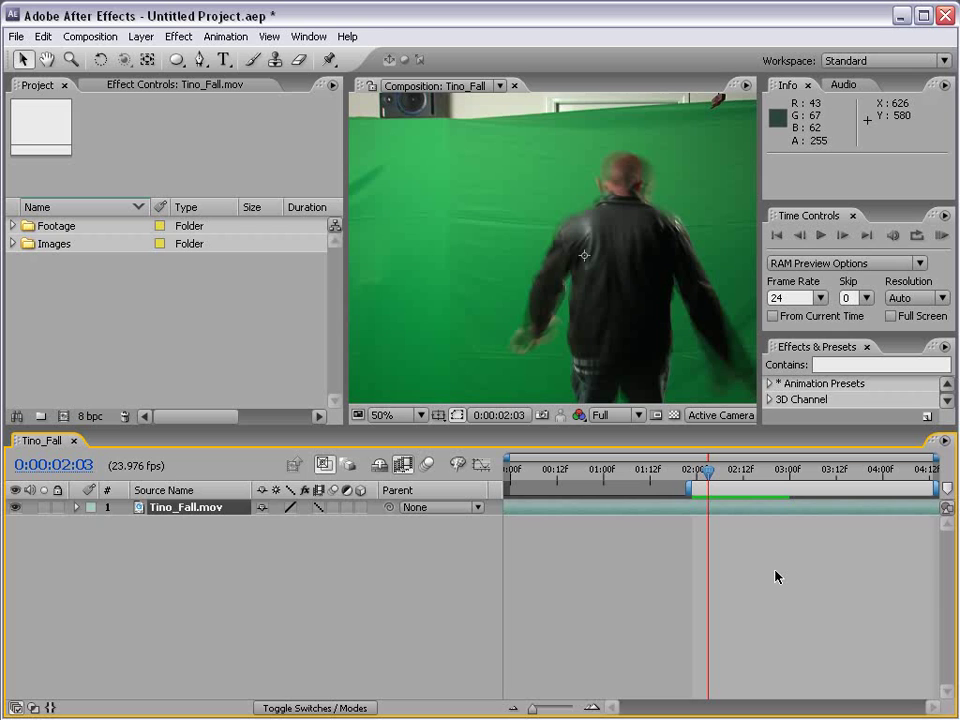
pyautogui.press('pagedown')
pyautogui.press('pagedown')
pyautogui.press('pagedown')
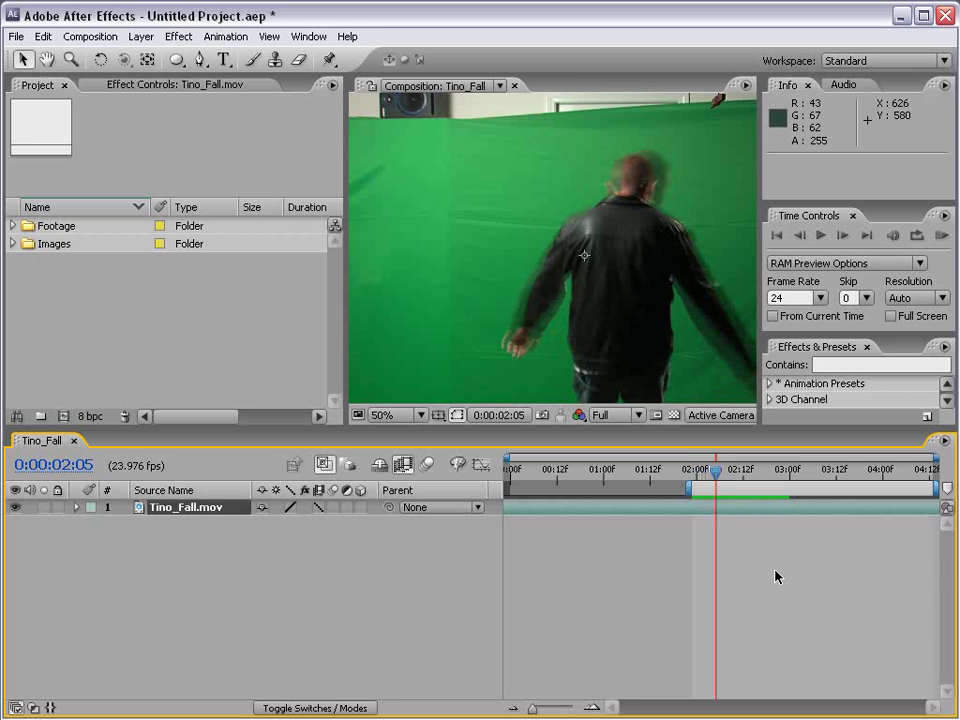
pyautogui.click(776, 576)
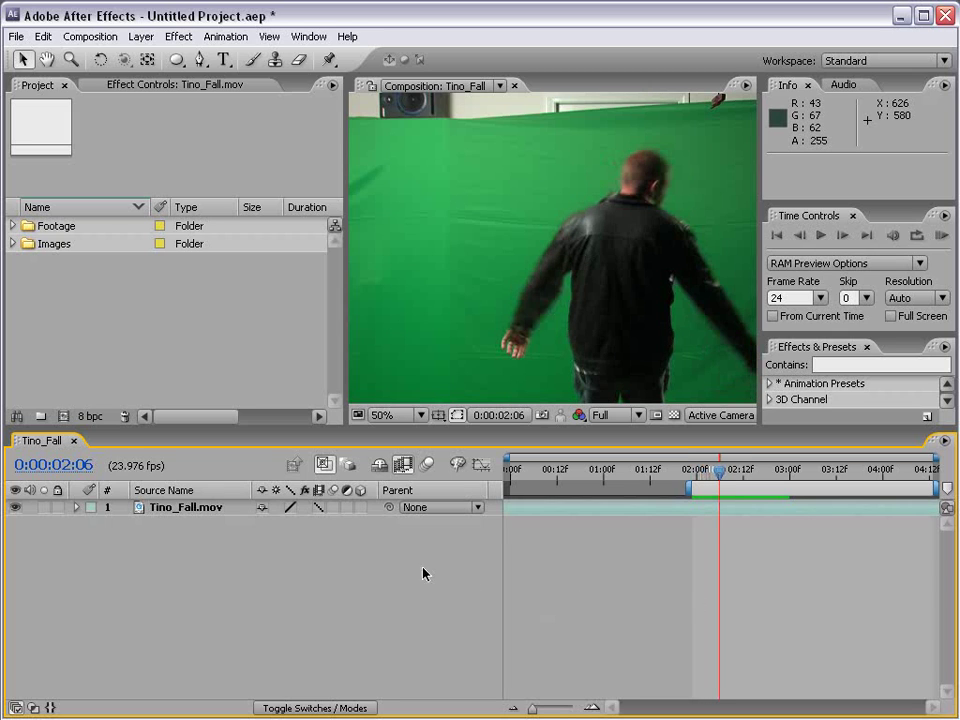
# Set the layer's frame blending to Pixel Motion and compare frames around 0:00:02:03–0:00:02:05
pyautogui.click(319, 507)
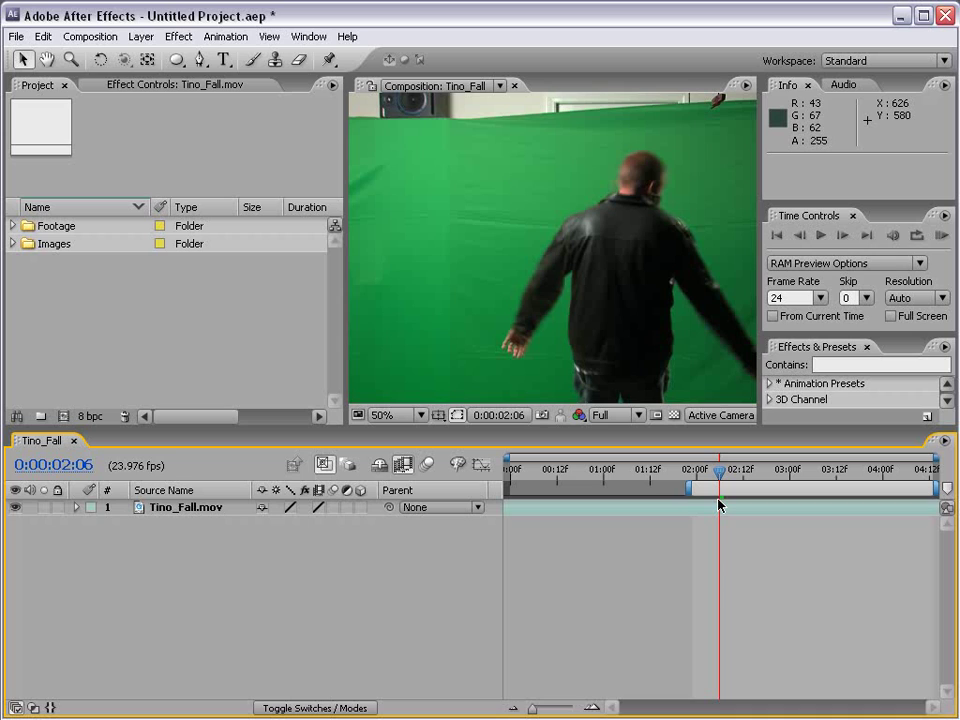
pyautogui.press('pageup')
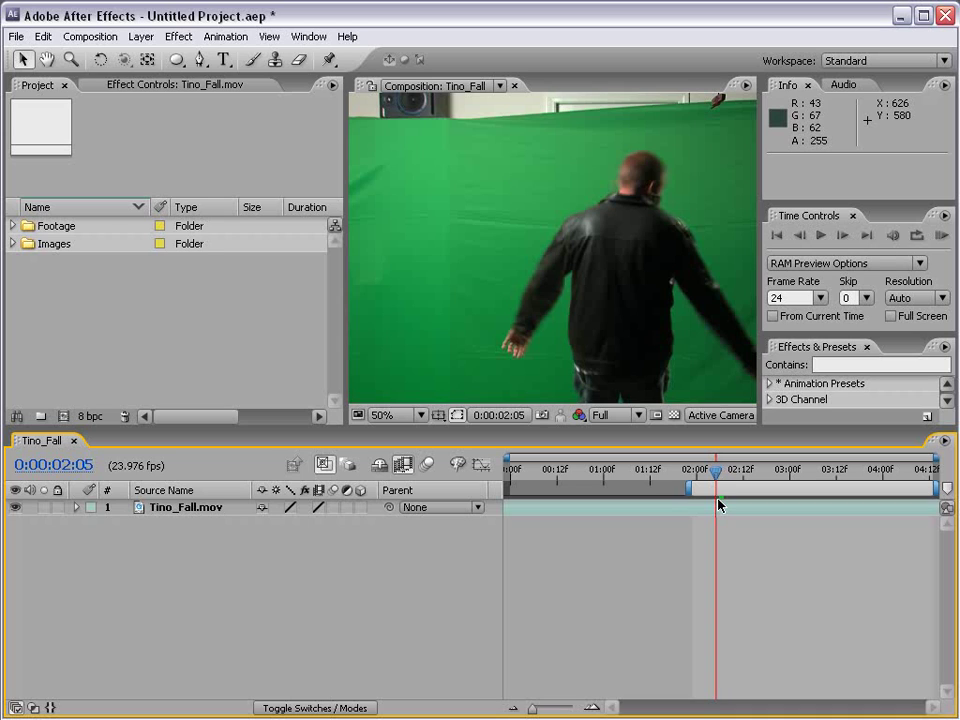
pyautogui.press('pageup')
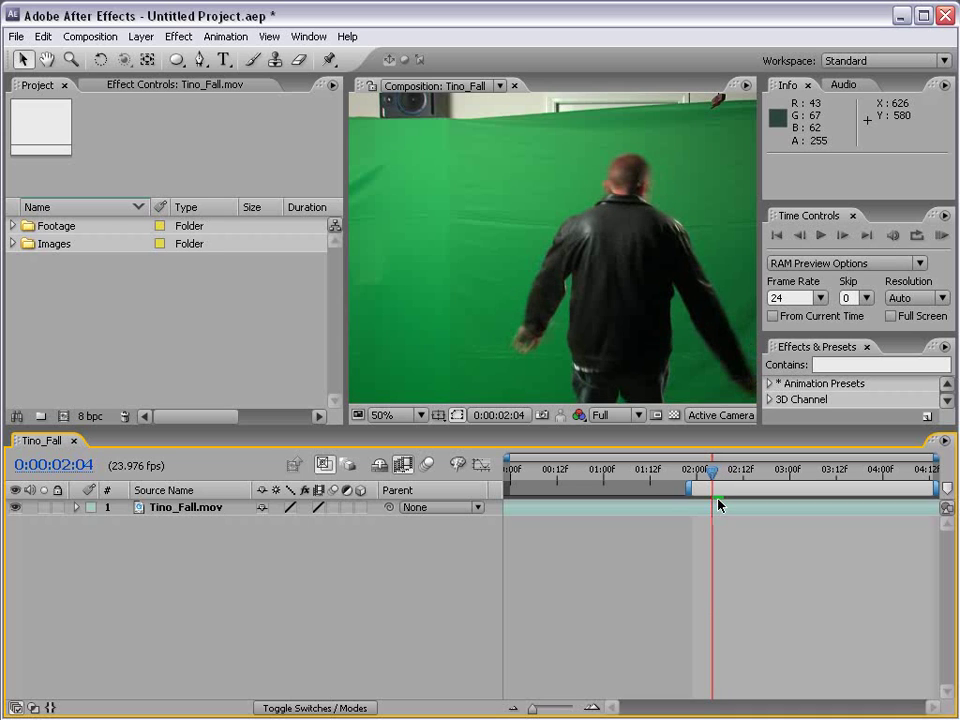
pyautogui.press('pageup')
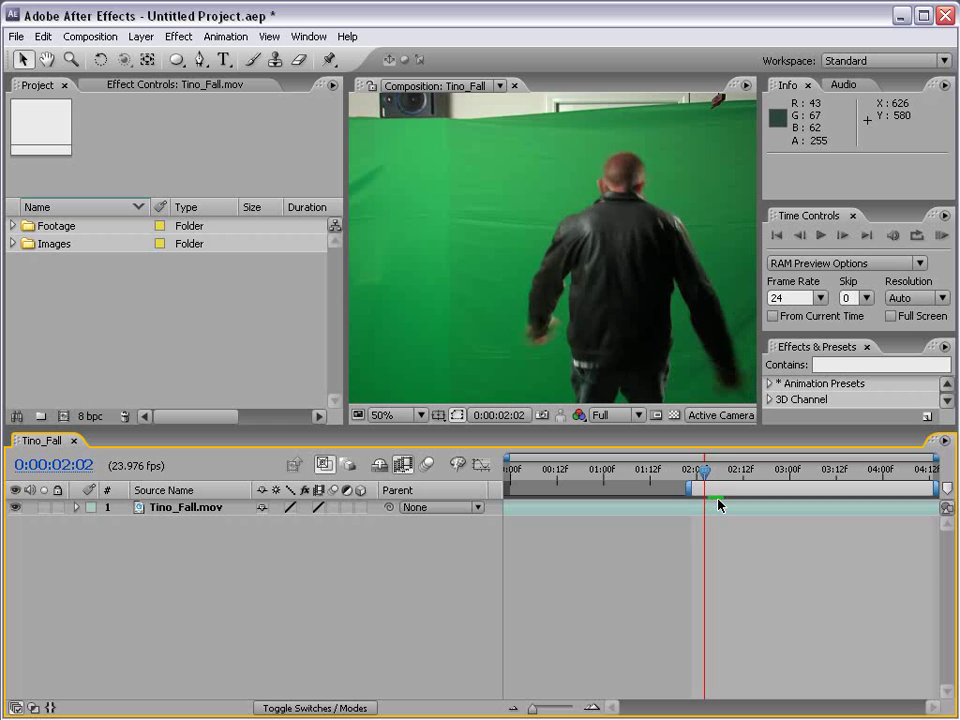
pyautogui.press('pagedown')
pyautogui.press('pagedown')
pyautogui.press('pagedown')
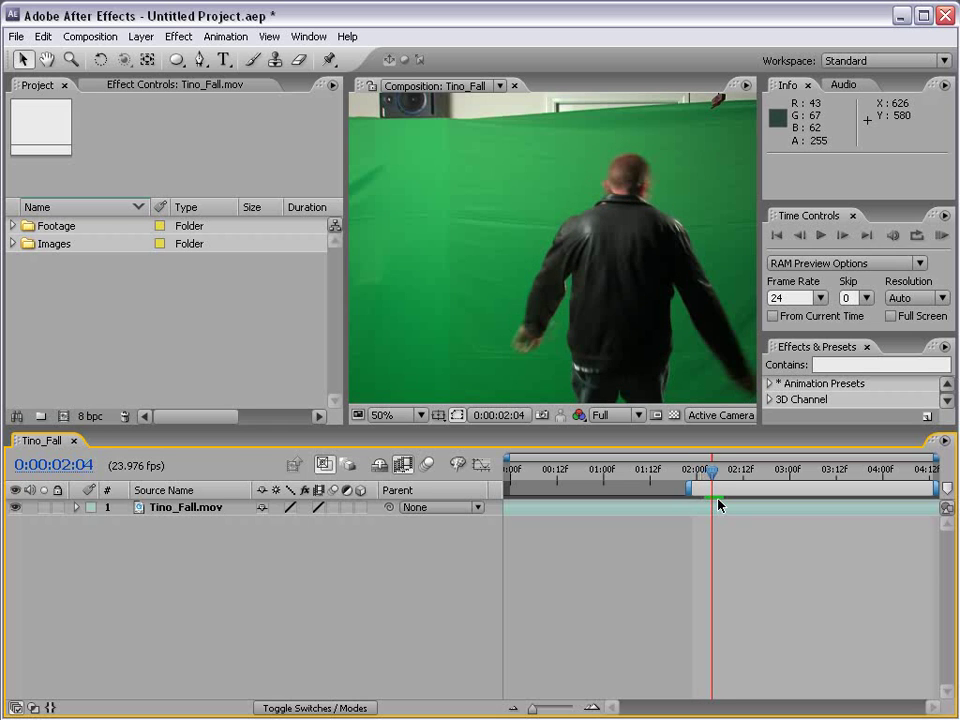
pyautogui.press('pageup')
pyautogui.press('pageup')
pyautogui.scroll(2, 707, 375)
pyautogui.moveTo(696, 364); pyautogui.dragTo(538, 295)
pyautogui.press('v')
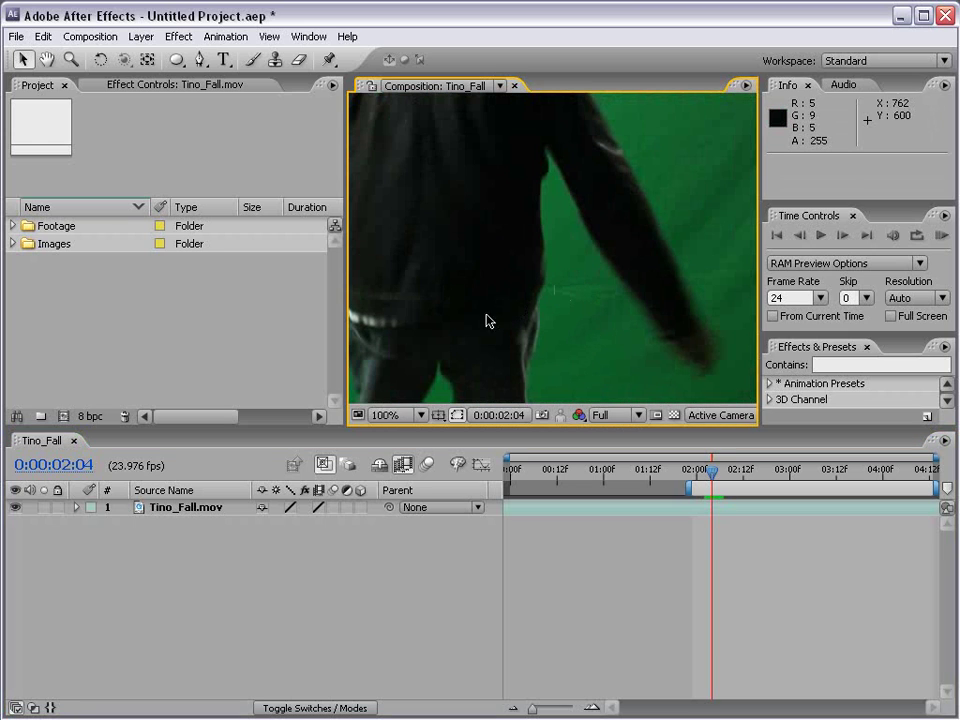
pyautogui.press('pageup')
pyautogui.press('pagedown')
pyautogui.press('pagedown')
pyautogui.press('pagedown')
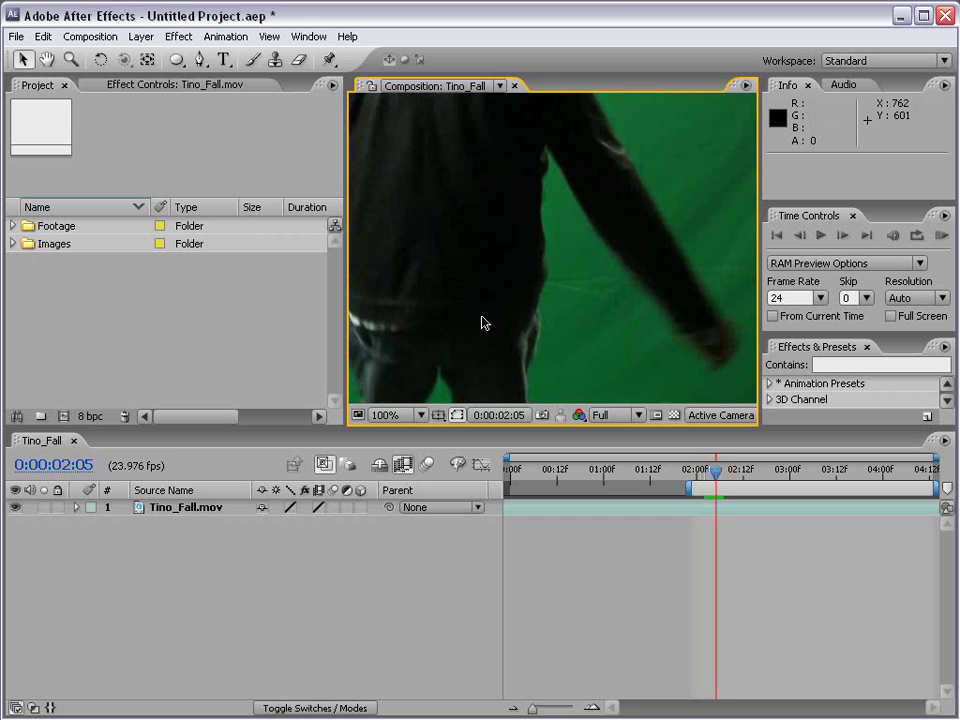
pyautogui.press('pageup')
pyautogui.press('pageup')
pyautogui.press('pageup')
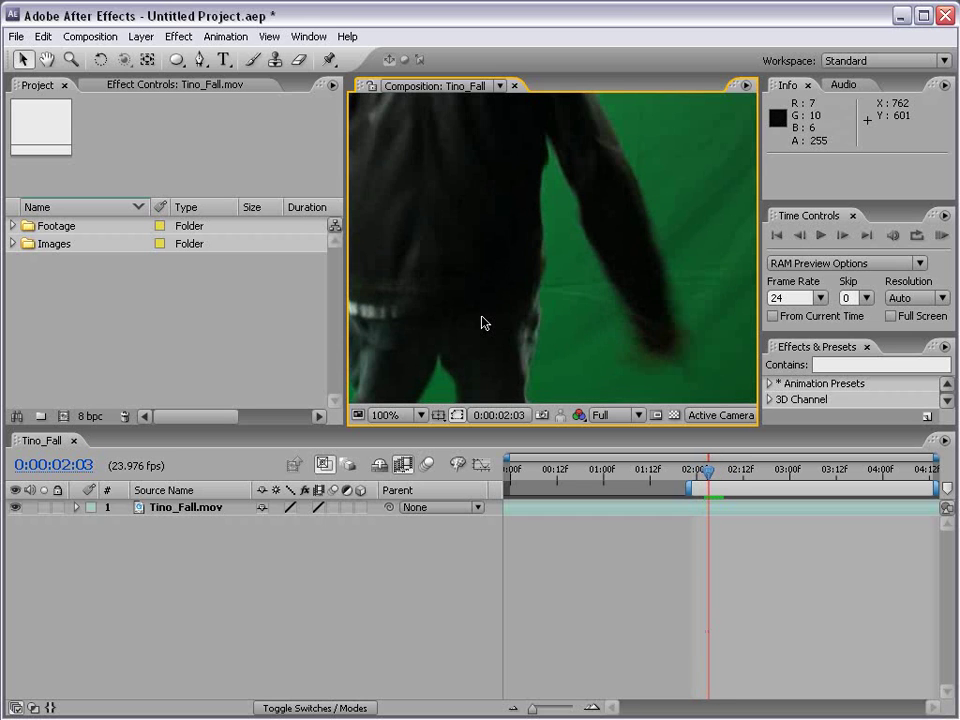
pyautogui.scroll(-2, 483, 322)
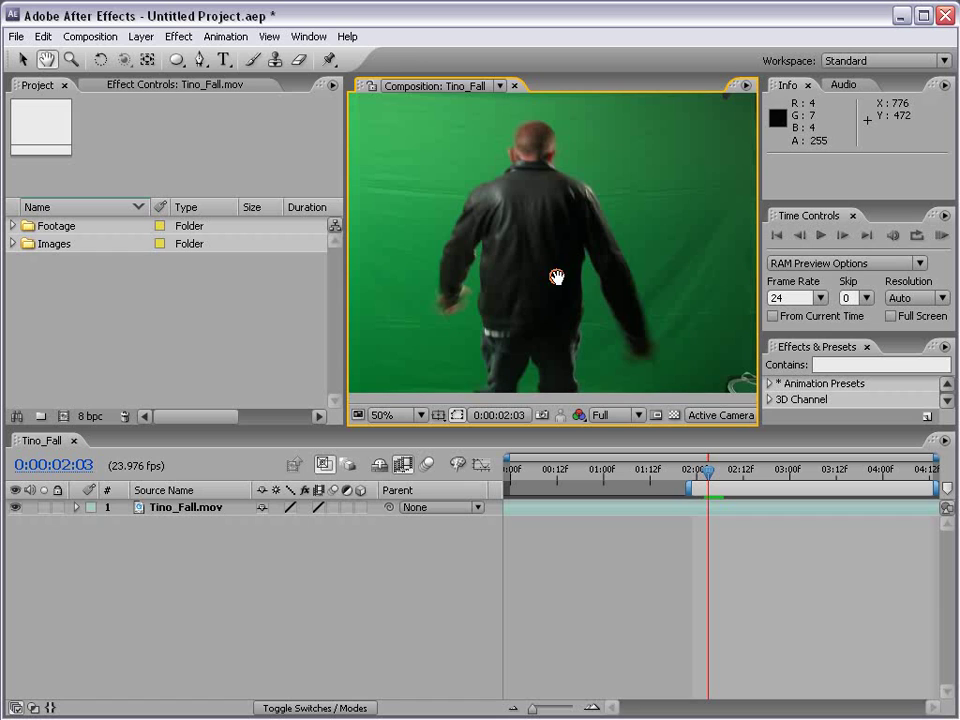
pyautogui.press('v')
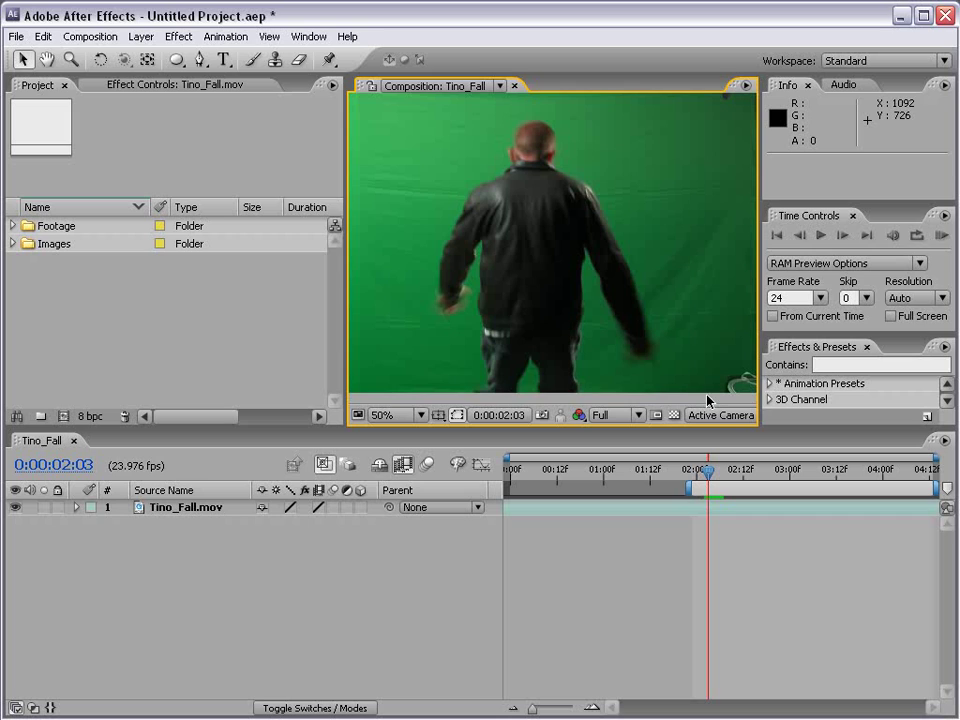
# Render a RAM preview of the Pixel Motion fall, play the cached frames, then stop playback
pyautogui.click(940, 236)
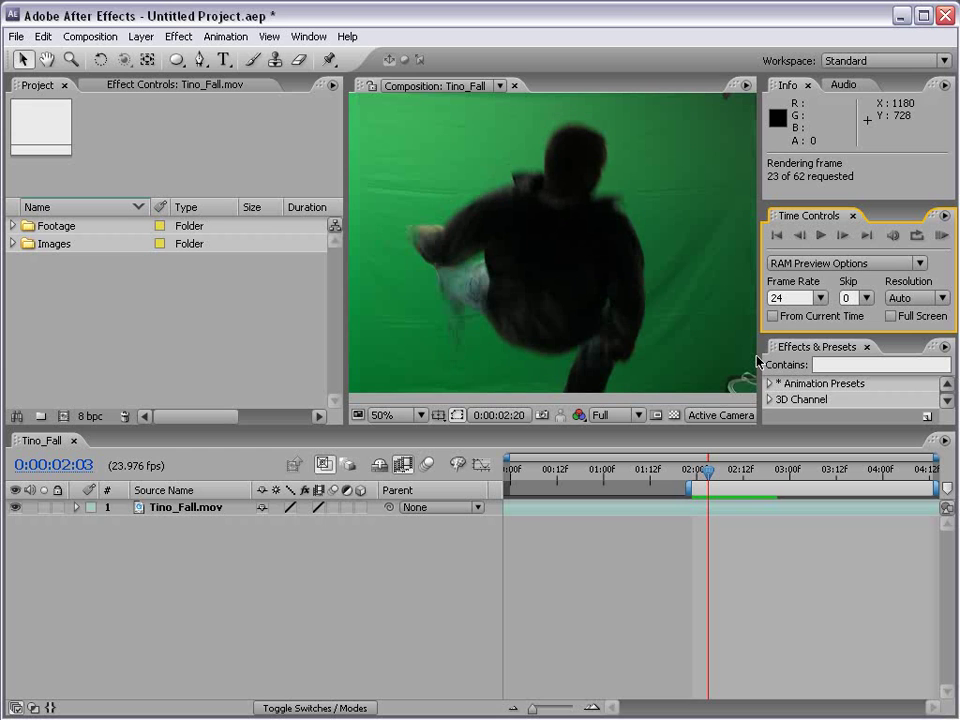
pyautogui.click(786, 570)
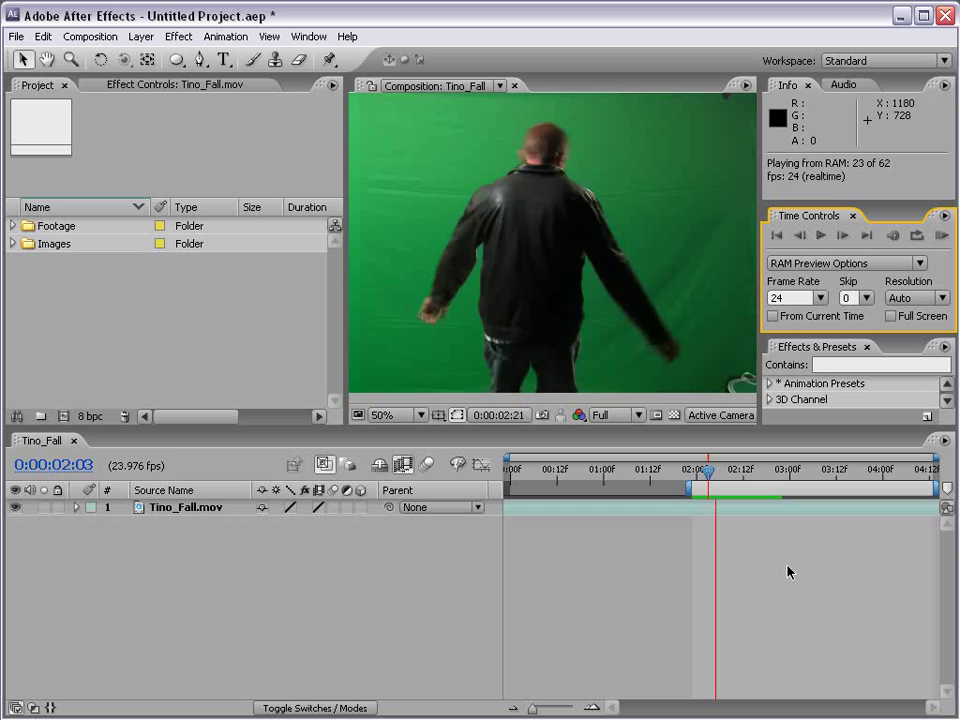
pyautogui.click(769, 559)
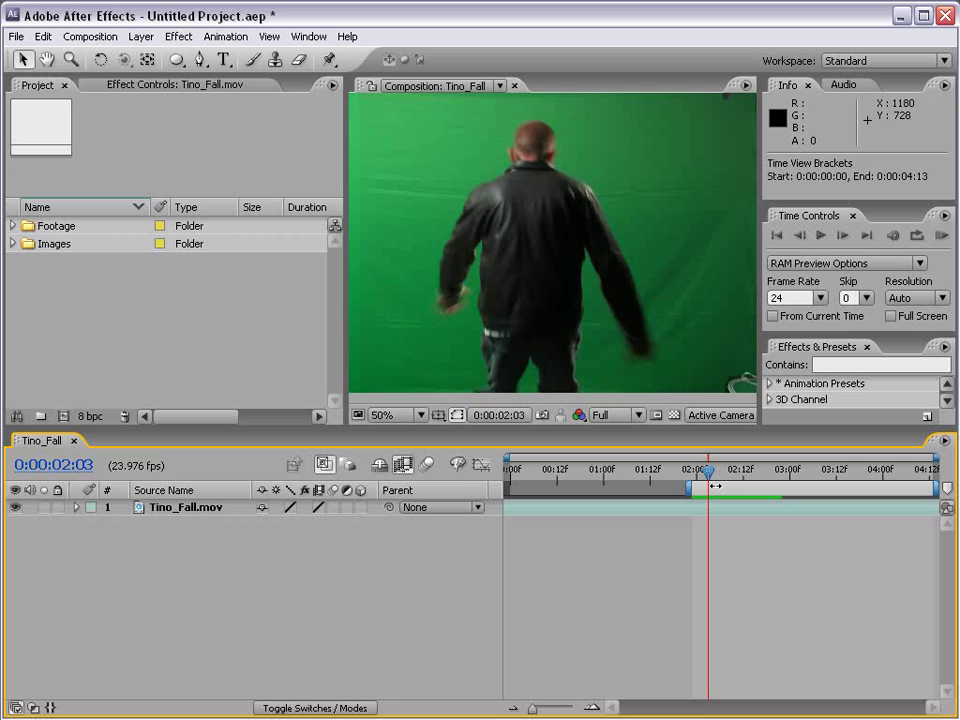
# Scrub back toward the start, play a preview, and stop it at 0:00:00:00
pyautogui.click(674, 471)
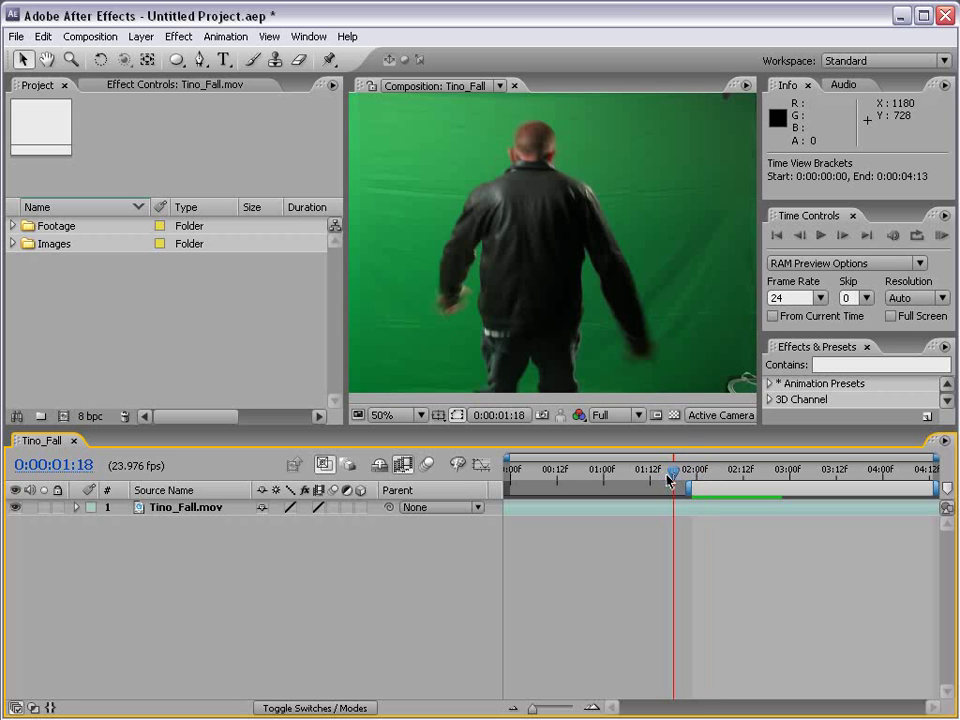
pyautogui.moveTo(674, 477); pyautogui.dragTo(538, 473)
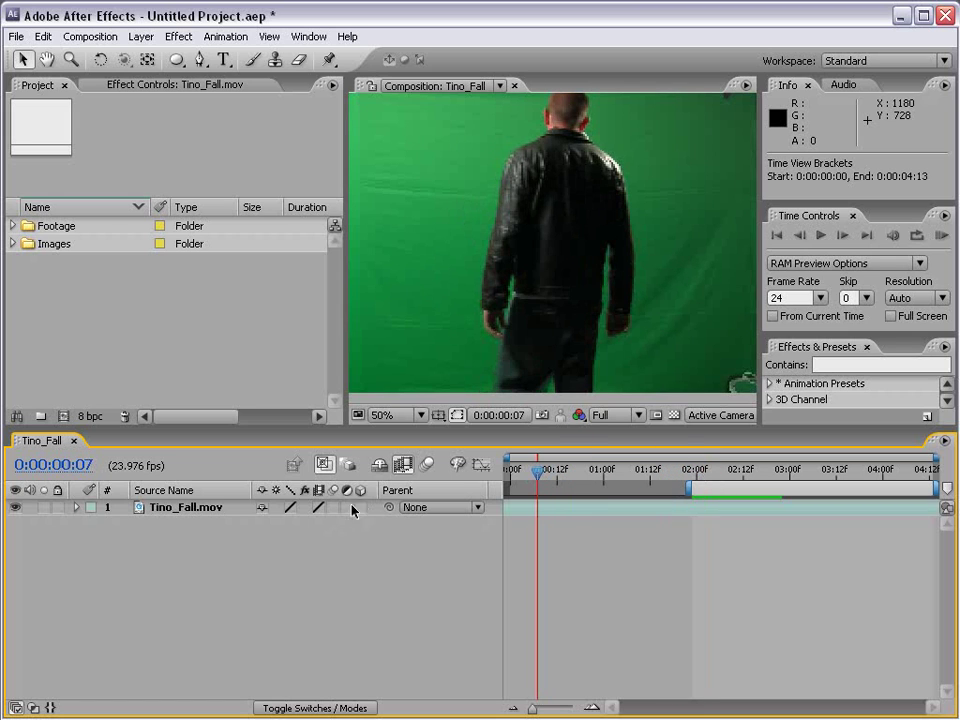
pyautogui.press('KP_0')
pyautogui.click(506, 480)
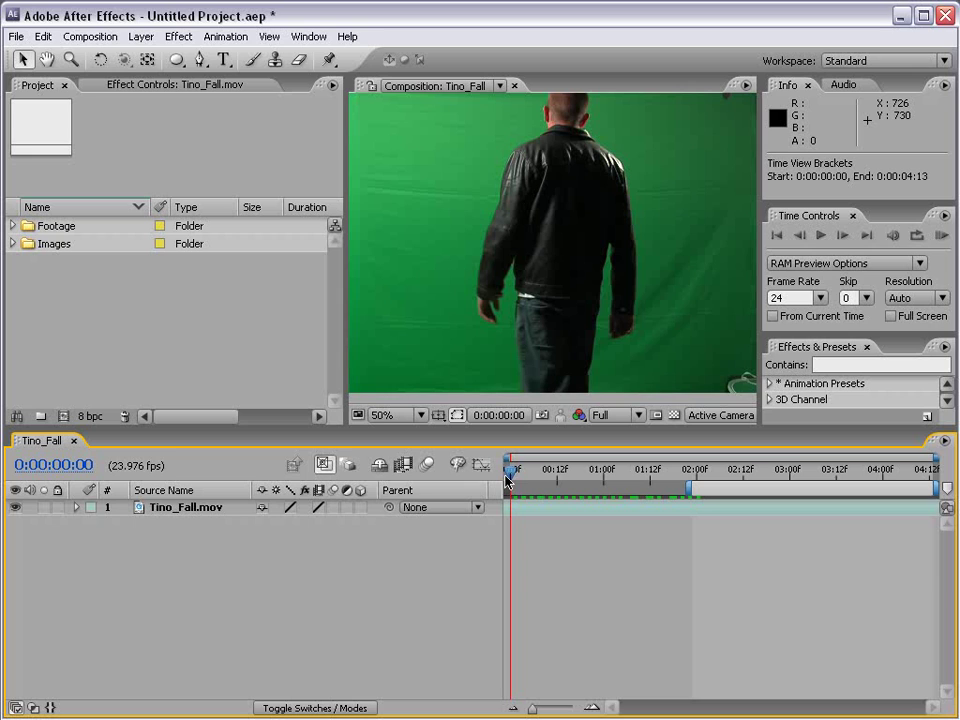
# Enable Time Remapping on Tino_Fall.mov from the layer's Time context menu
pyautogui.rightClick(518, 512)
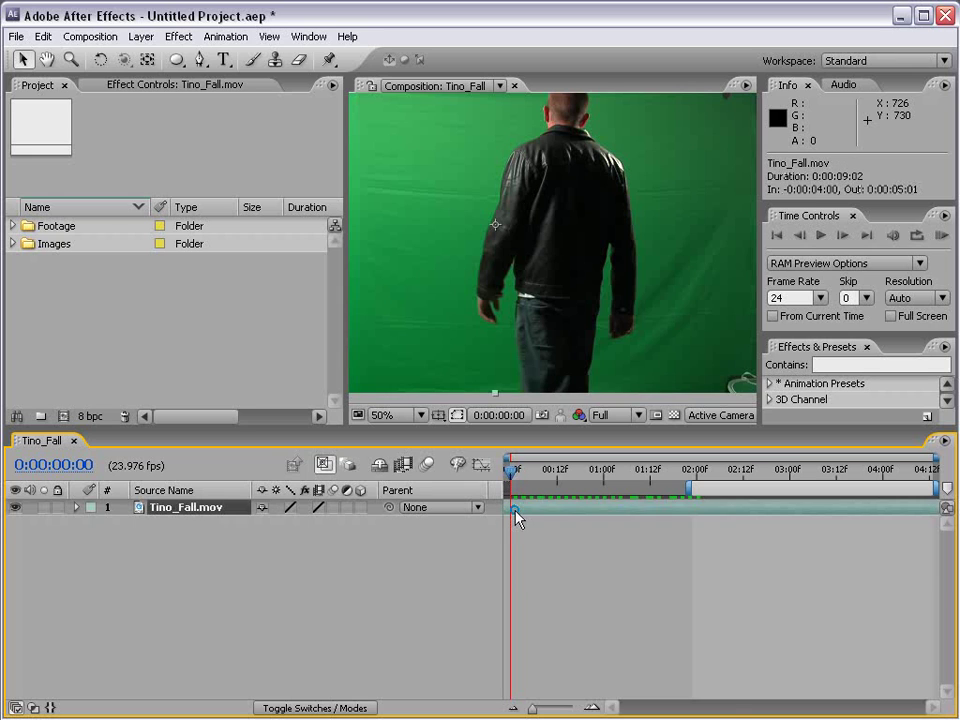
pyautogui.moveTo(545, 601)
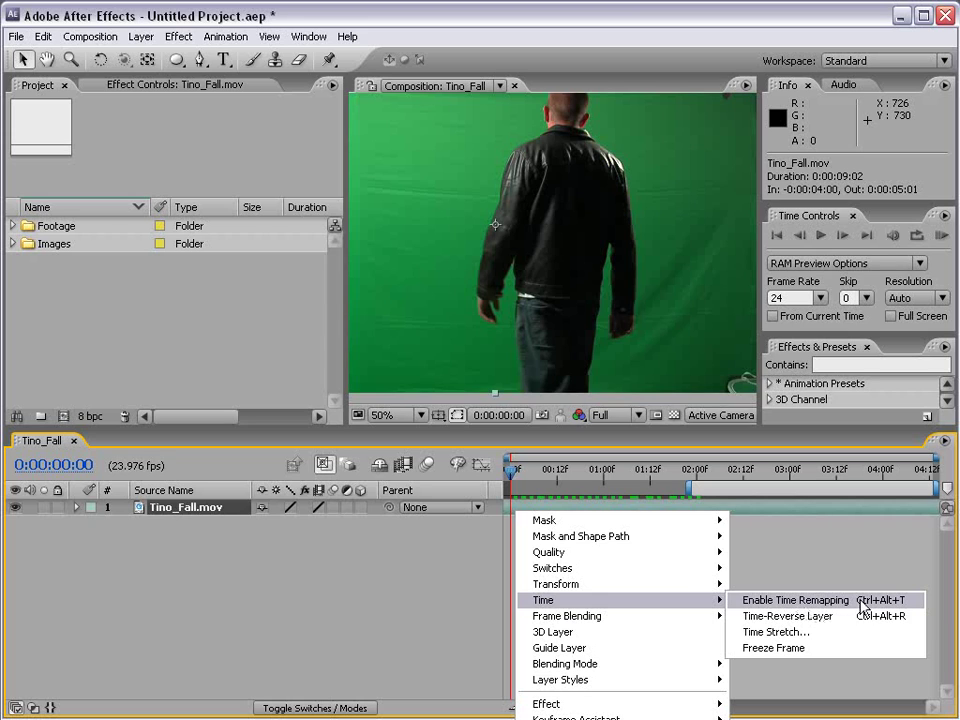
pyautogui.click(806, 601)
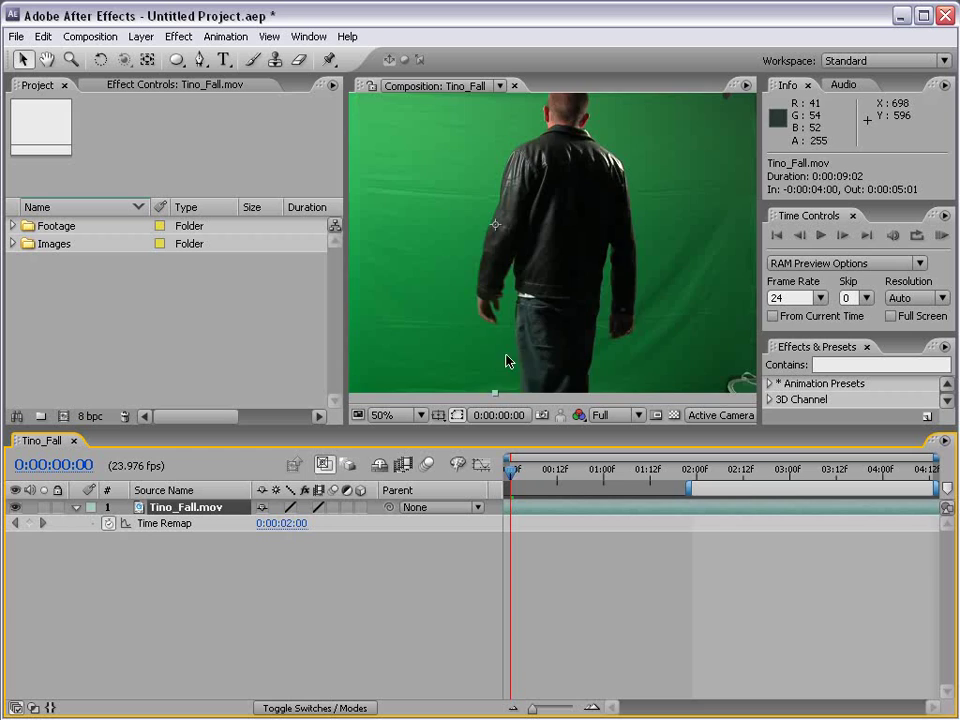
# Add Time Remap keyframes at 0:00, 0:00:02:07 and 0:00:03:12, then scrub to check timing
pyautogui.scroll(-1, 510, 358)
pyautogui.click(29, 523)
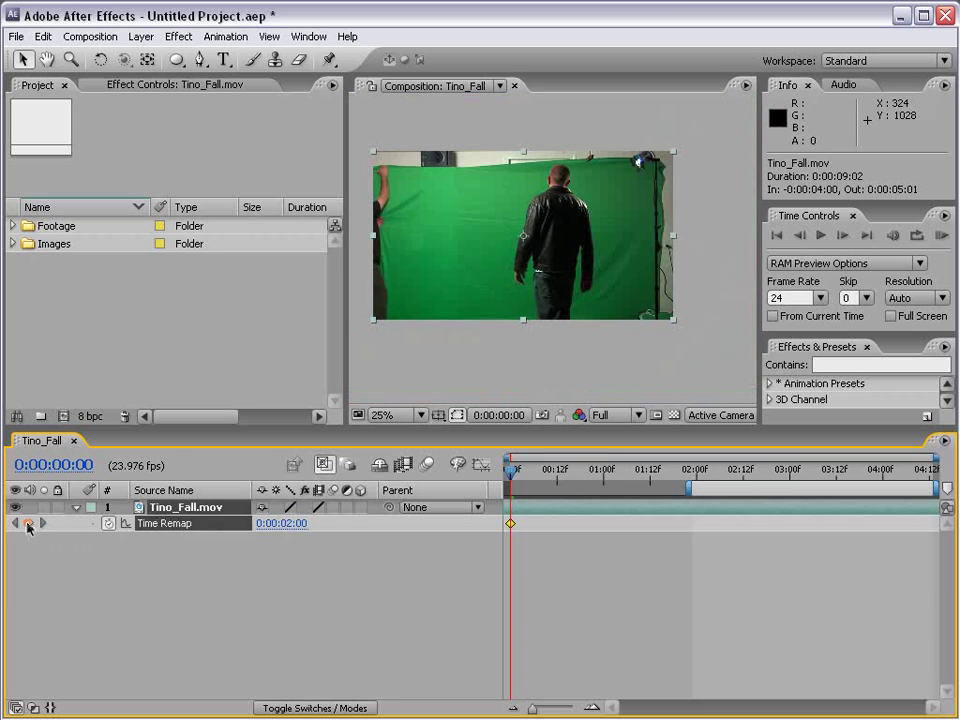
pyautogui.moveTo(510, 478); pyautogui.dragTo(725, 480)
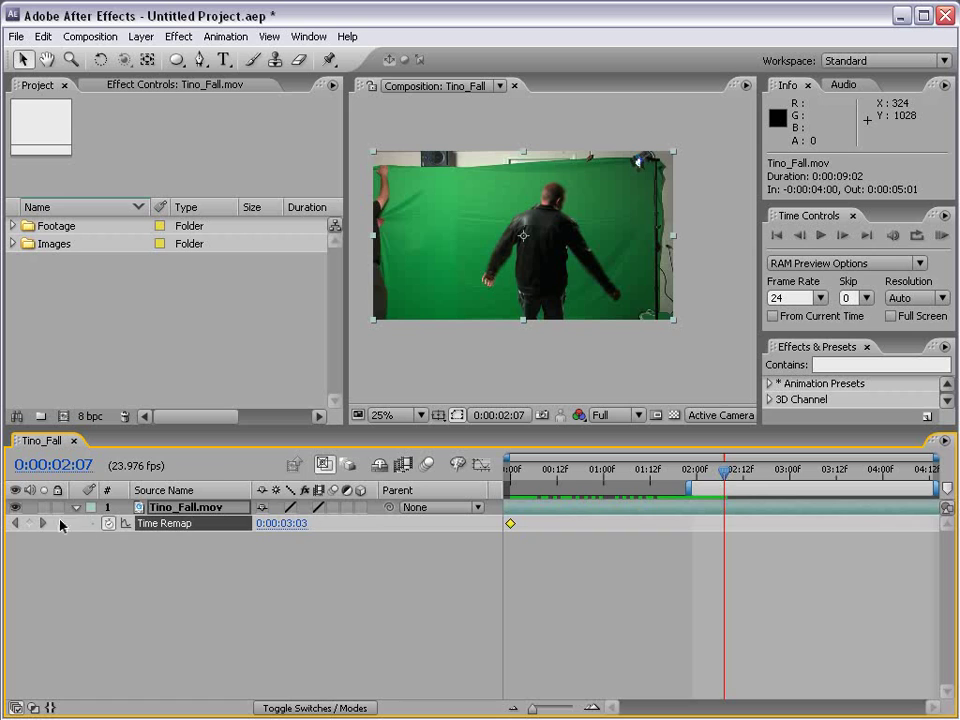
pyautogui.click(29, 523)
pyautogui.moveTo(726, 472); pyautogui.dragTo(836, 472)
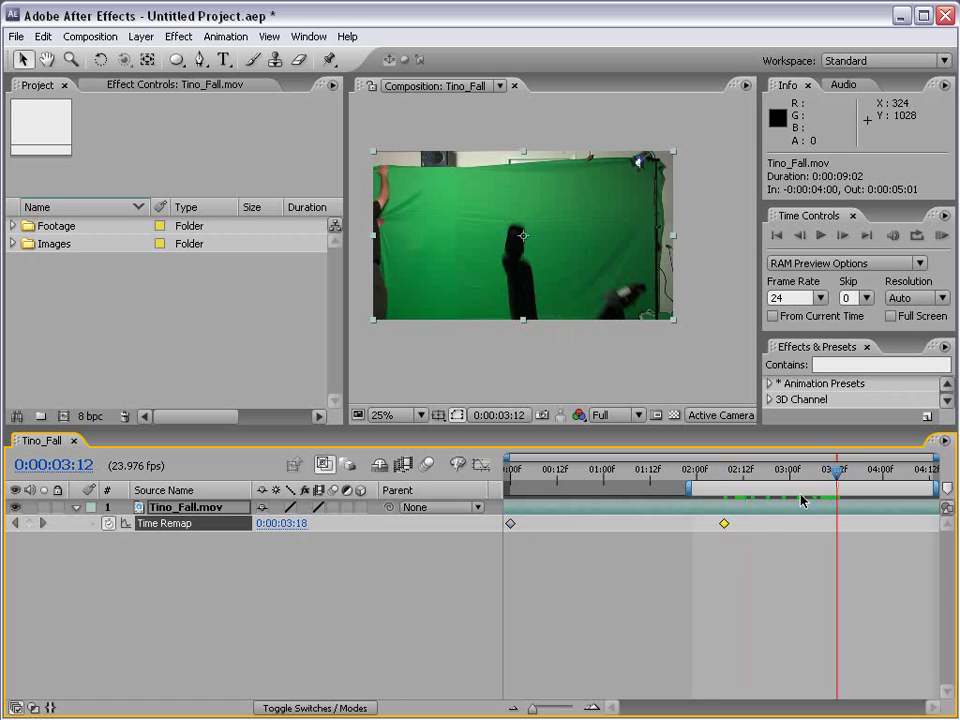
pyautogui.click(30, 523)
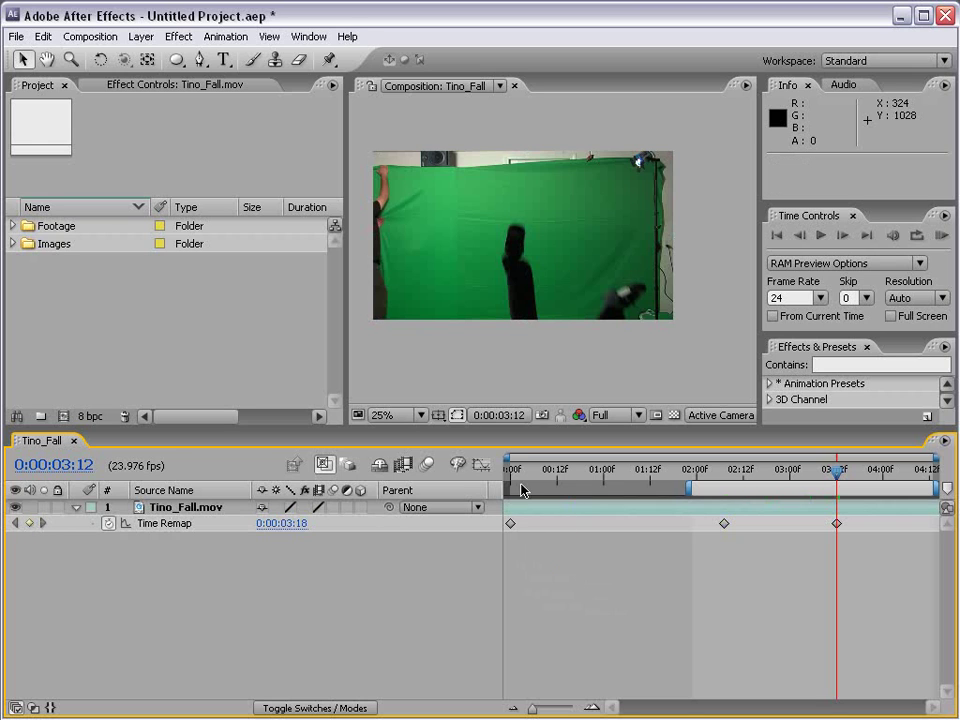
pyautogui.moveTo(514, 470)
pyautogui.mouseDown()
pyautogui.moveTo(718, 472)
pyautogui.moveTo(521, 484)
pyautogui.mouseUp()
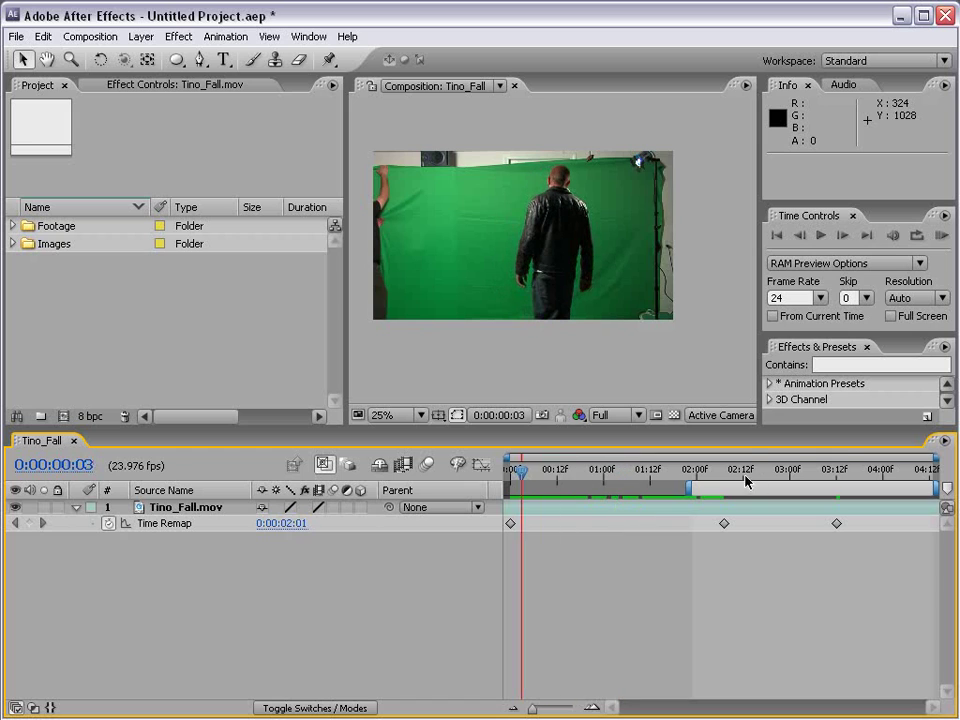
pyautogui.moveTo(776, 470); pyautogui.dragTo(817, 472)
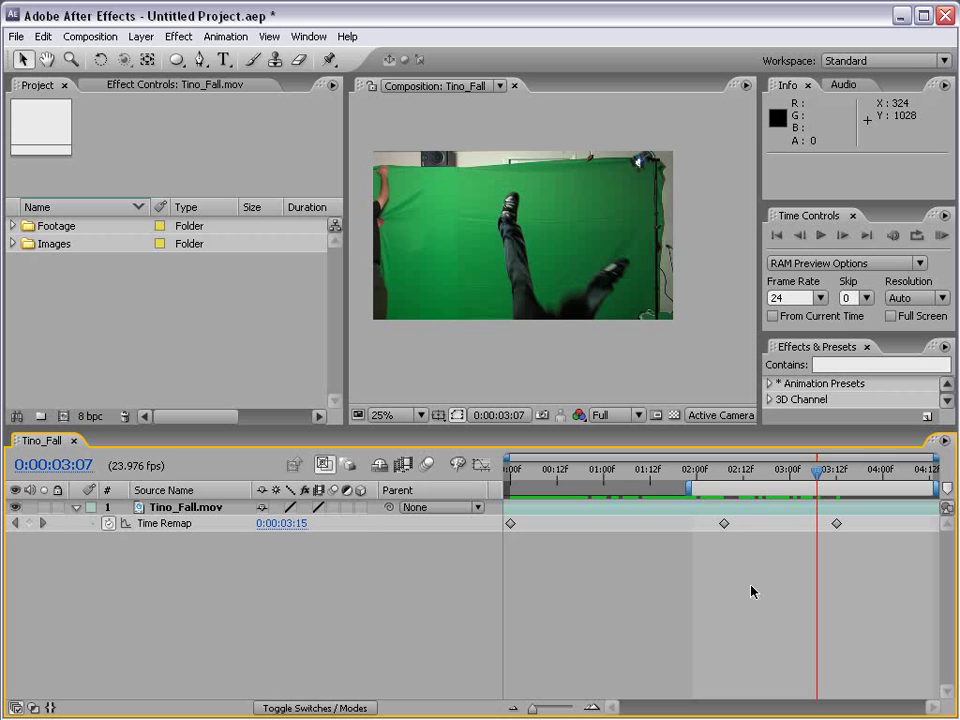
# Drag the middle Time Remap keyframe to 0:00:00:13 and the last to 0:00:04:09
pyautogui.click(724, 523)
pyautogui.moveTo(724, 523); pyautogui.dragTo(603, 524)
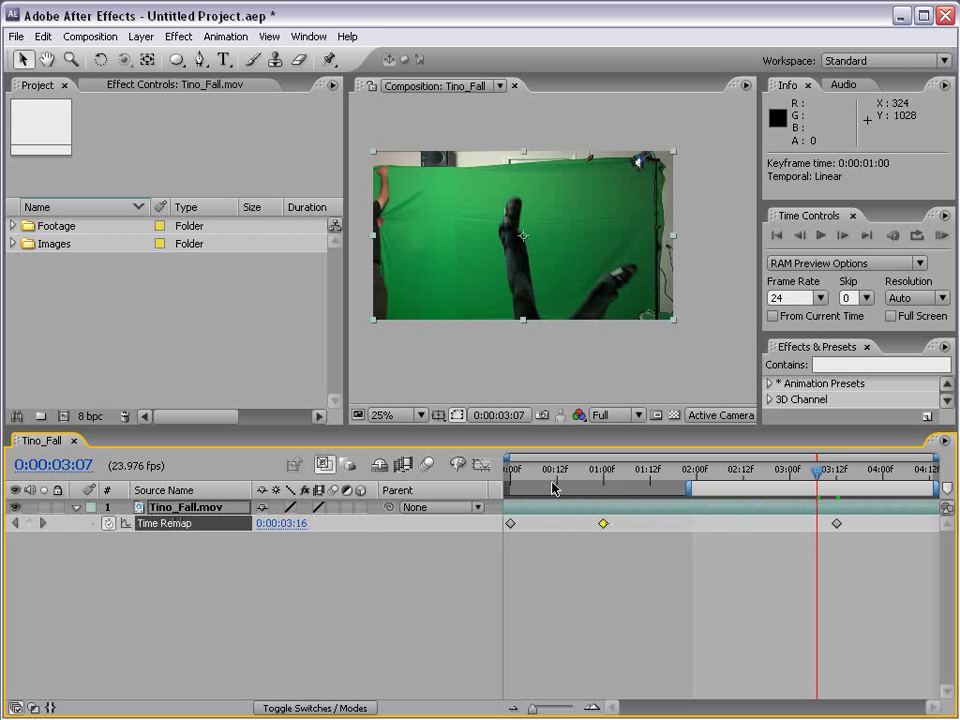
pyautogui.moveTo(516, 472); pyautogui.dragTo(597, 480)
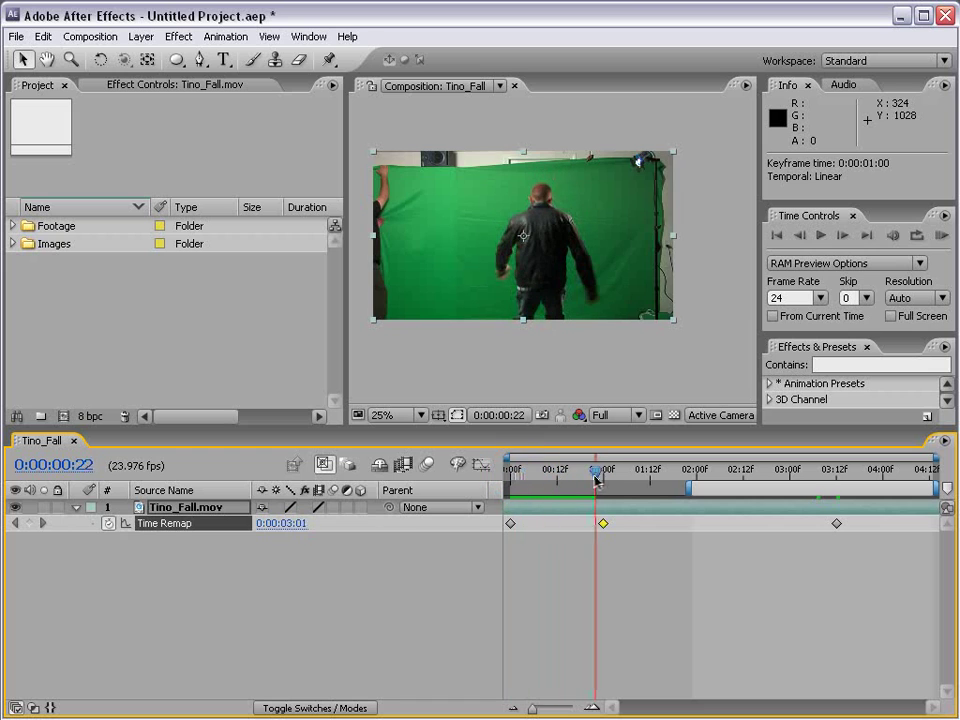
pyautogui.moveTo(604, 523); pyautogui.dragTo(549, 523)
pyautogui.moveTo(511, 474); pyautogui.dragTo(565, 480)
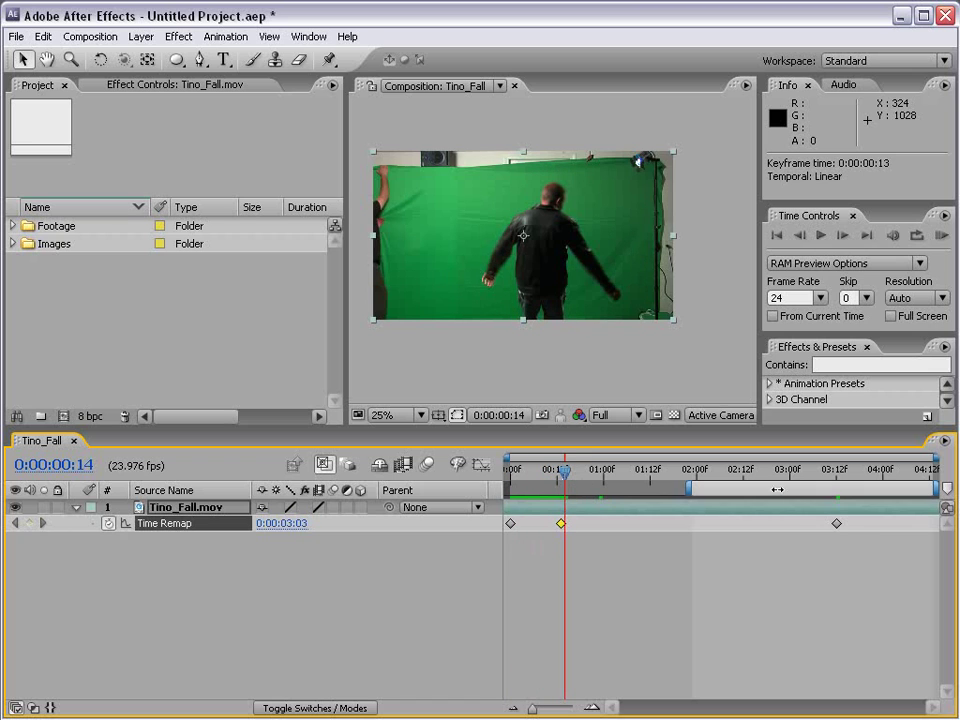
pyautogui.moveTo(838, 524); pyautogui.dragTo(917, 524)
pyautogui.moveTo(566, 471)
pyautogui.mouseDown()
pyautogui.moveTo(907, 483)
pyautogui.moveTo(553, 477)
pyautogui.moveTo(561, 477)
pyautogui.mouseUp()
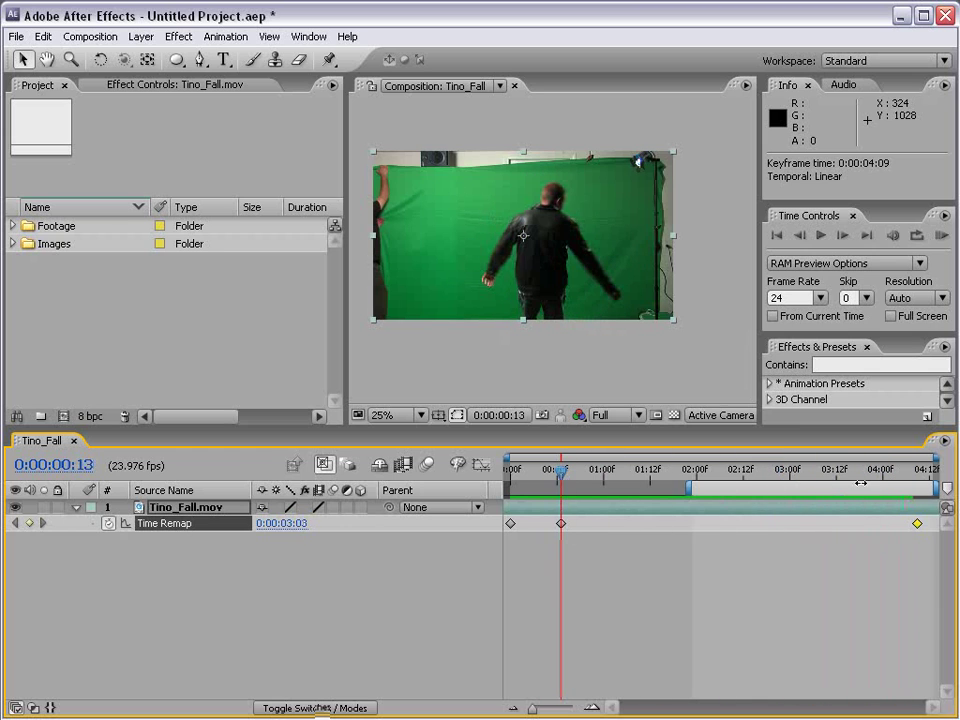
# Set the work area to 0:00:00:00–0:00:04:12, enable frame blending, and RAM-preview the retimed fall
pyautogui.click(917, 478)
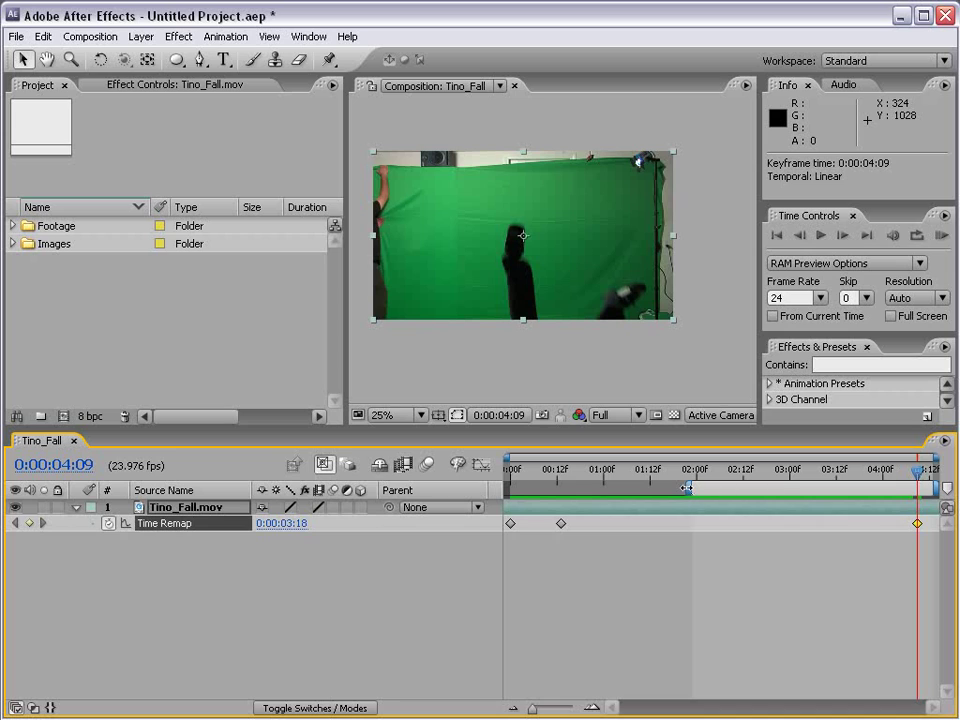
pyautogui.doubleClick(507, 487)
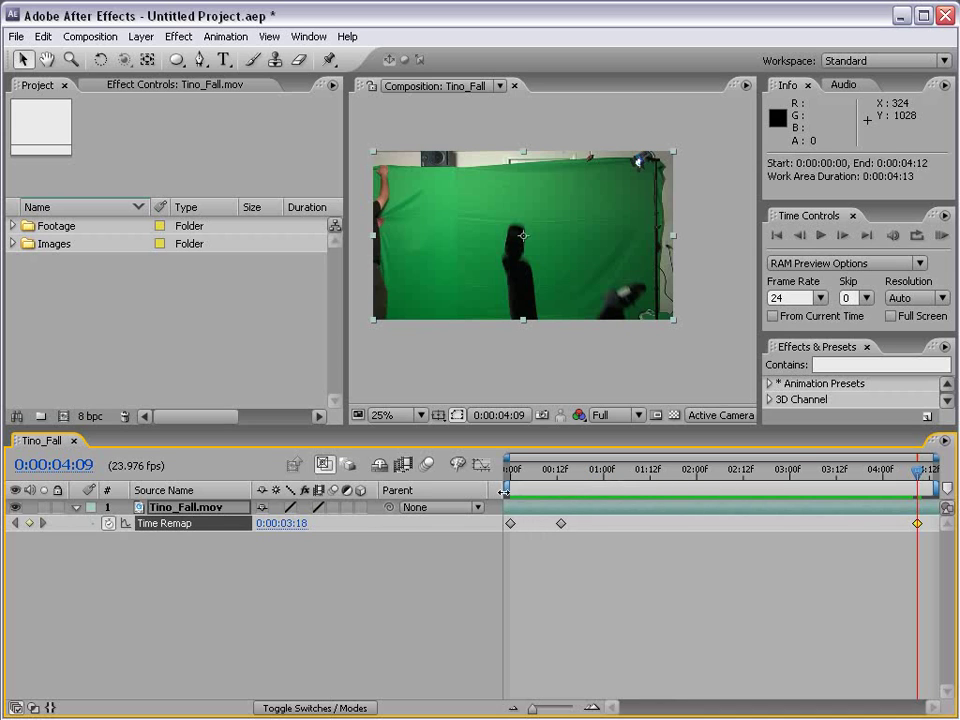
pyautogui.click(404, 466)
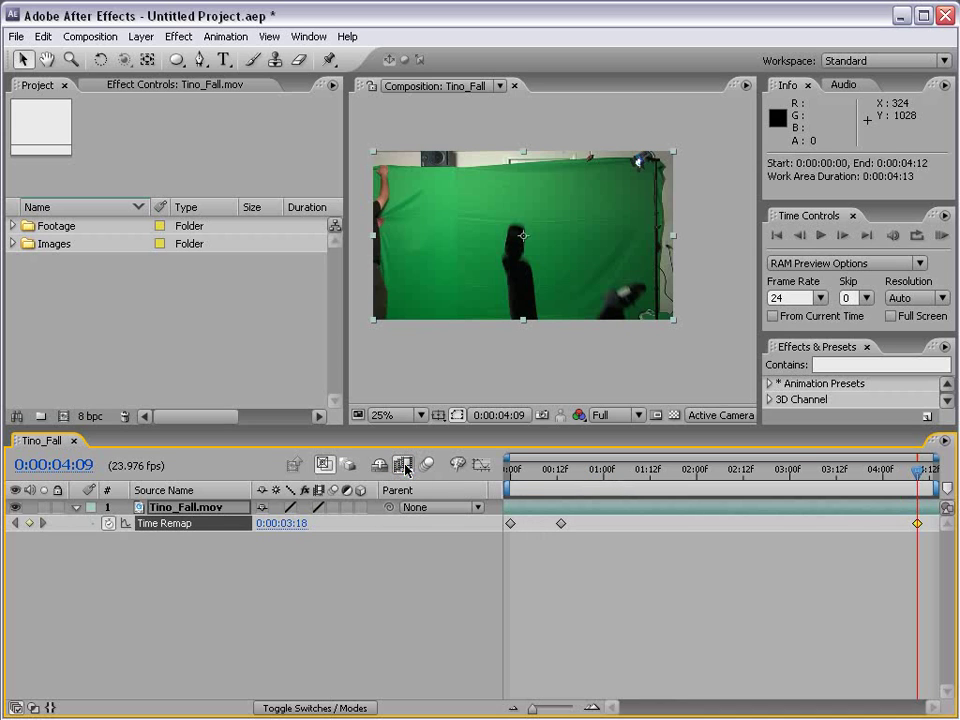
pyautogui.click(941, 236)
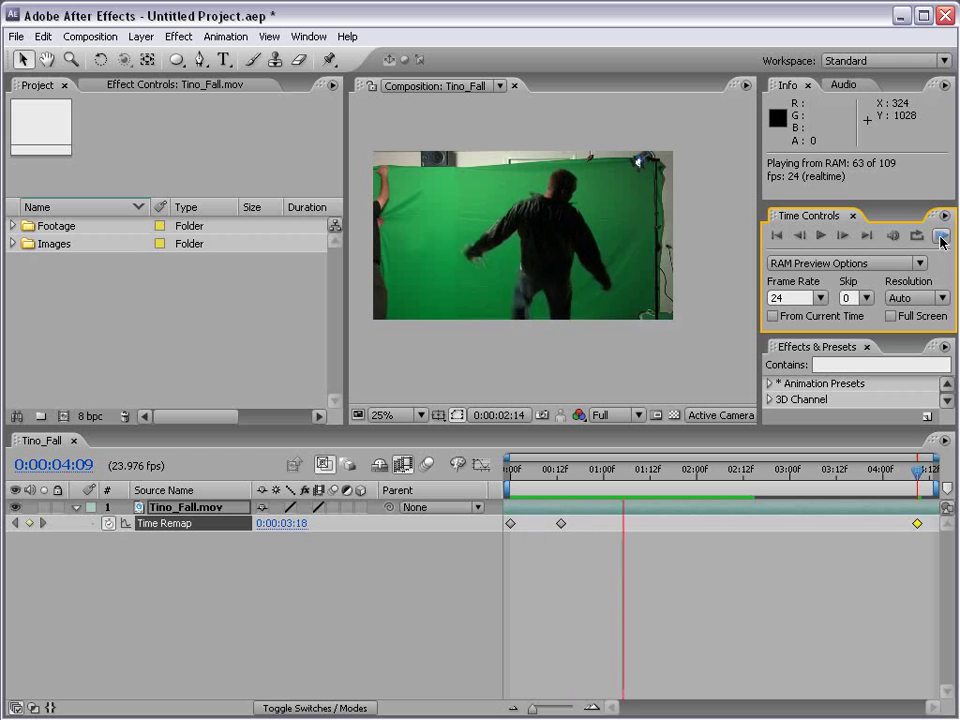
pyautogui.click(941, 236)
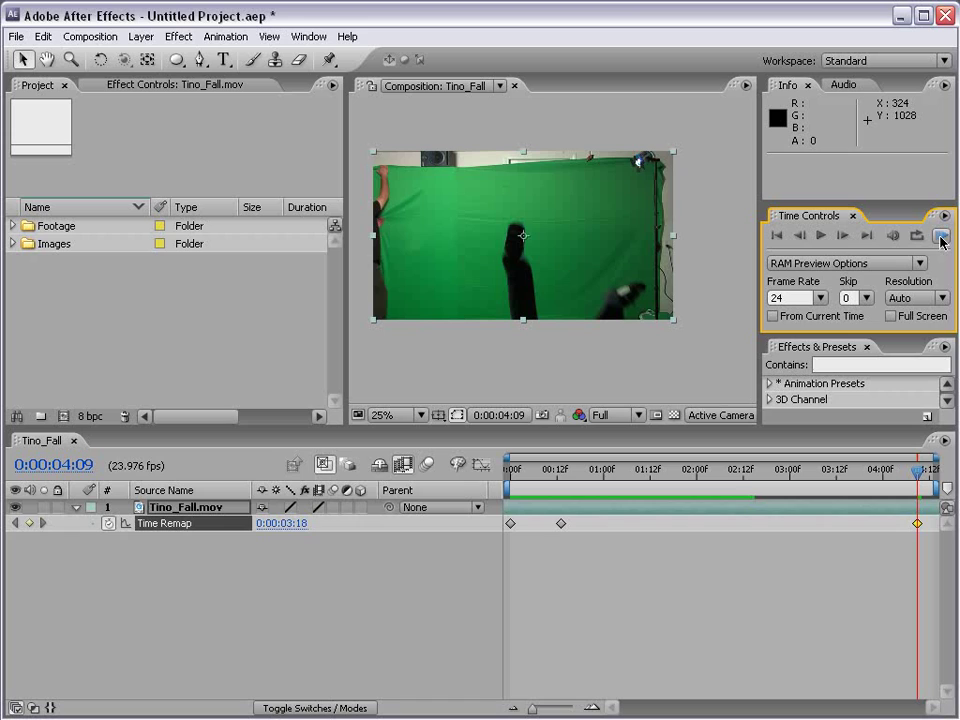
pyautogui.click(555, 566)
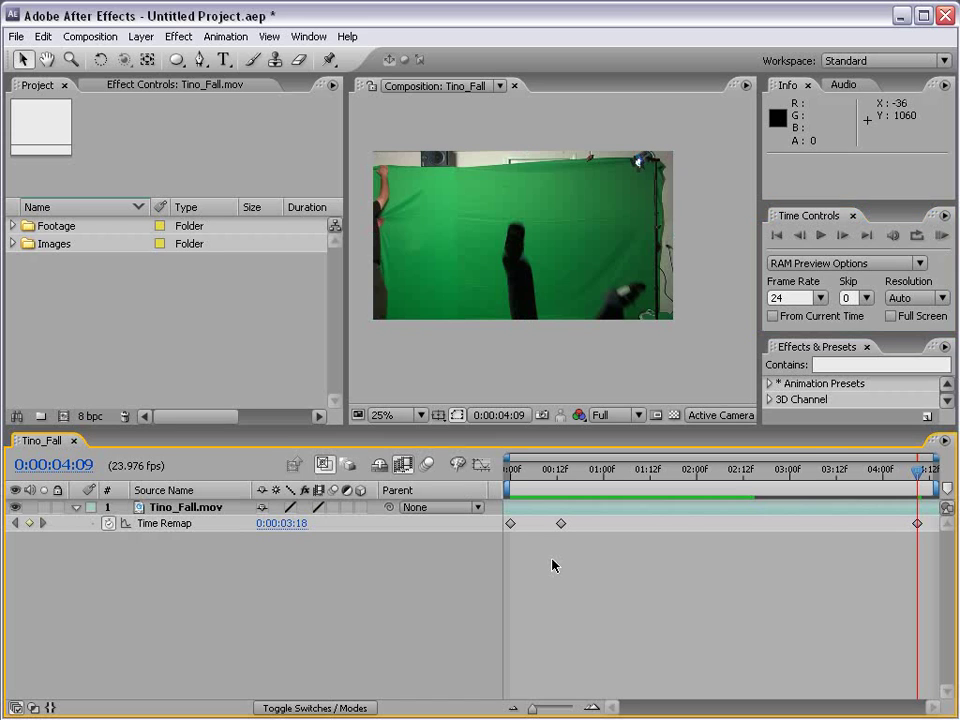